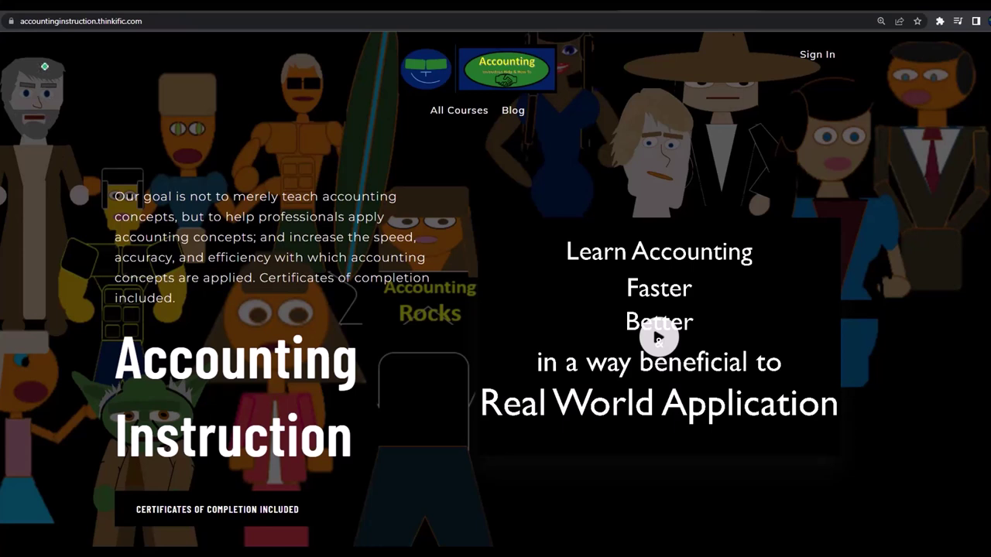
left_click(327, 281)
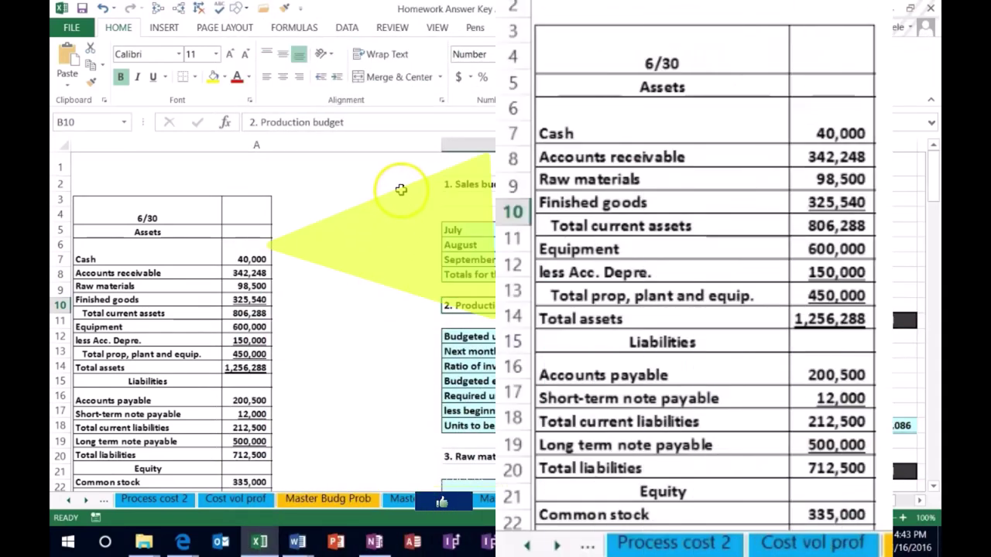
left_click(401, 189)
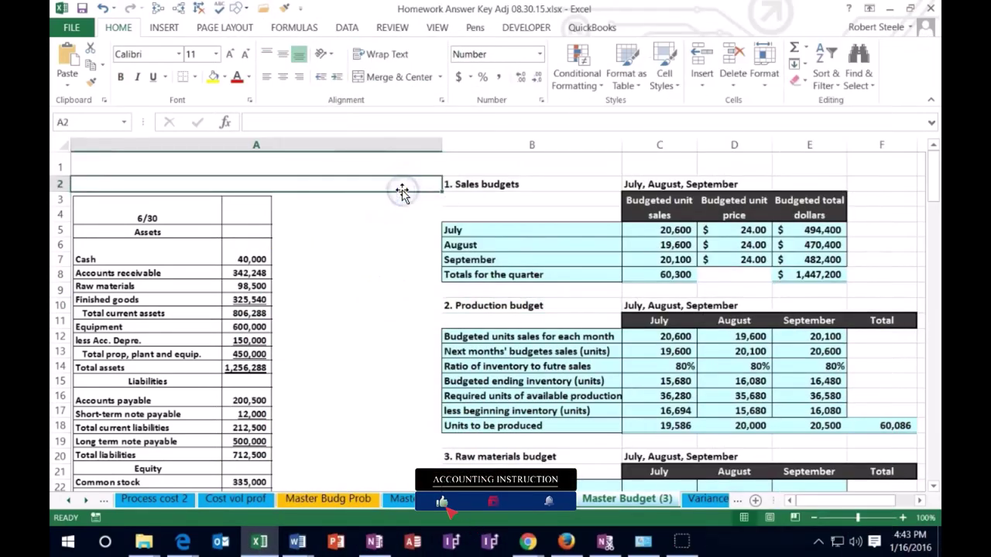
scroll(408, 198, "down", 1)
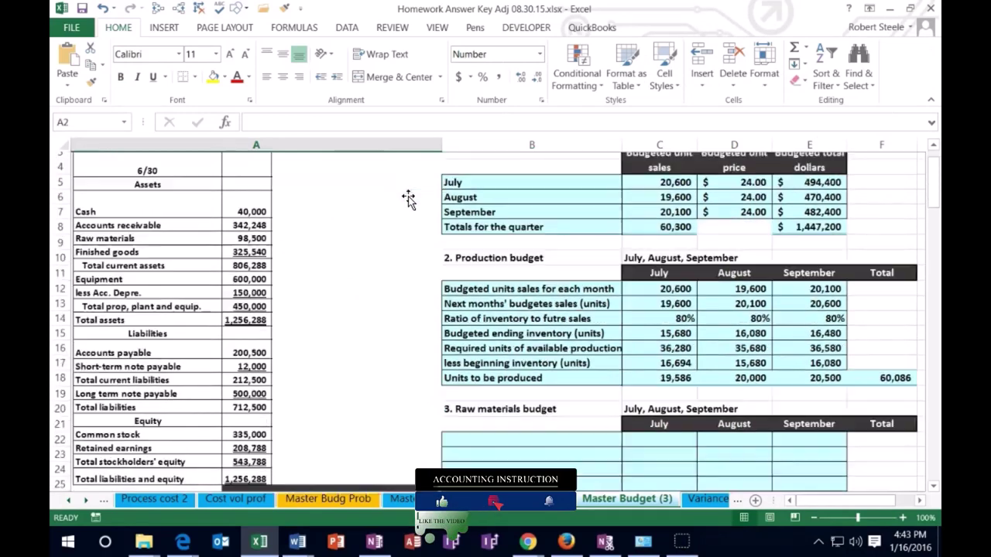
left_click(458, 252)
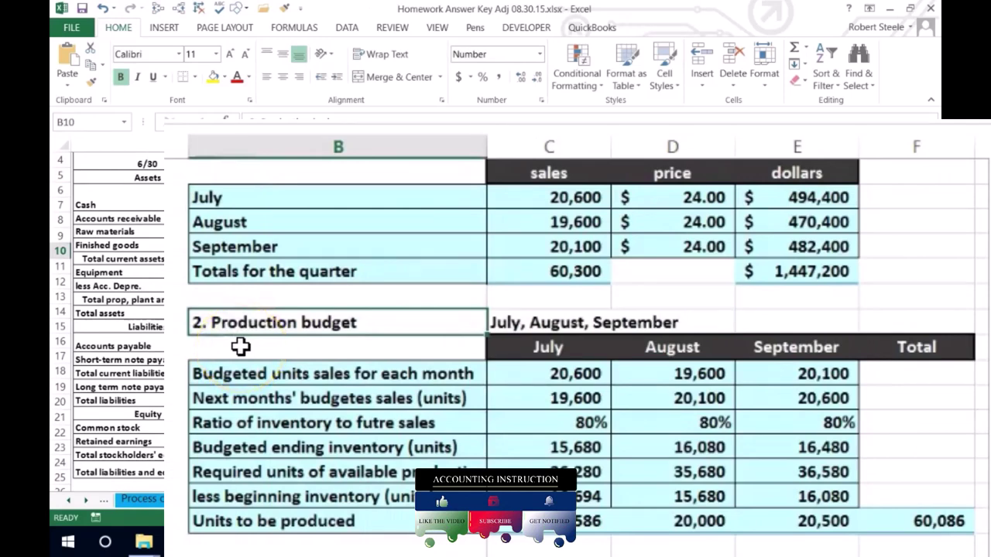
scroll(241, 345, "down", 1)
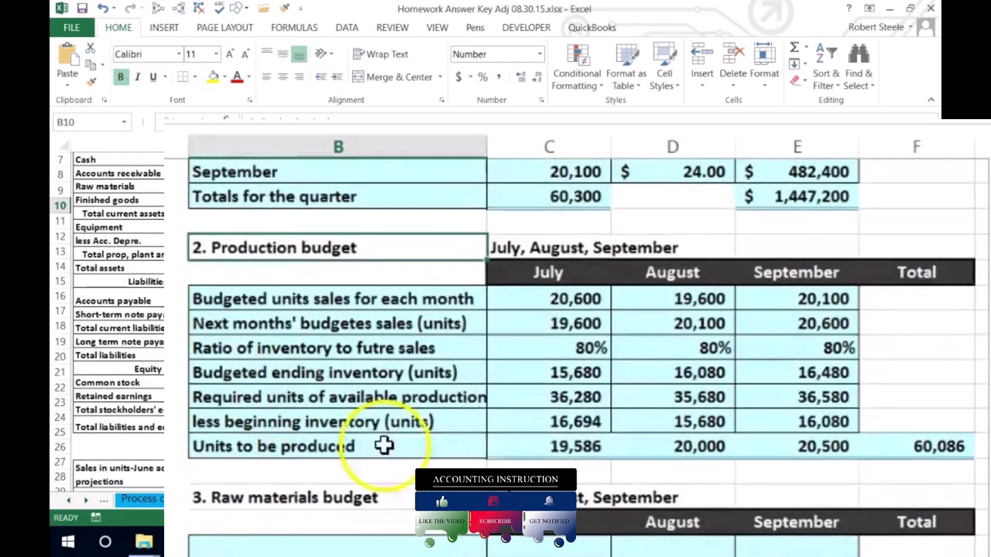
Step: Label row 22 of the raw materials budget "Production budget (units)" and link July's cell to the units to be produced with =C18
left_click(545, 445)
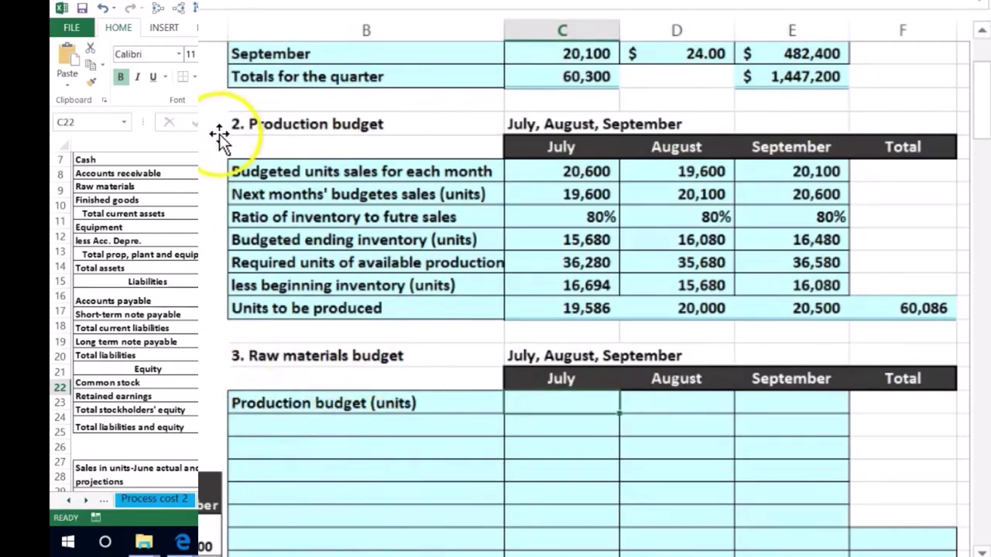
left_click(181, 226)
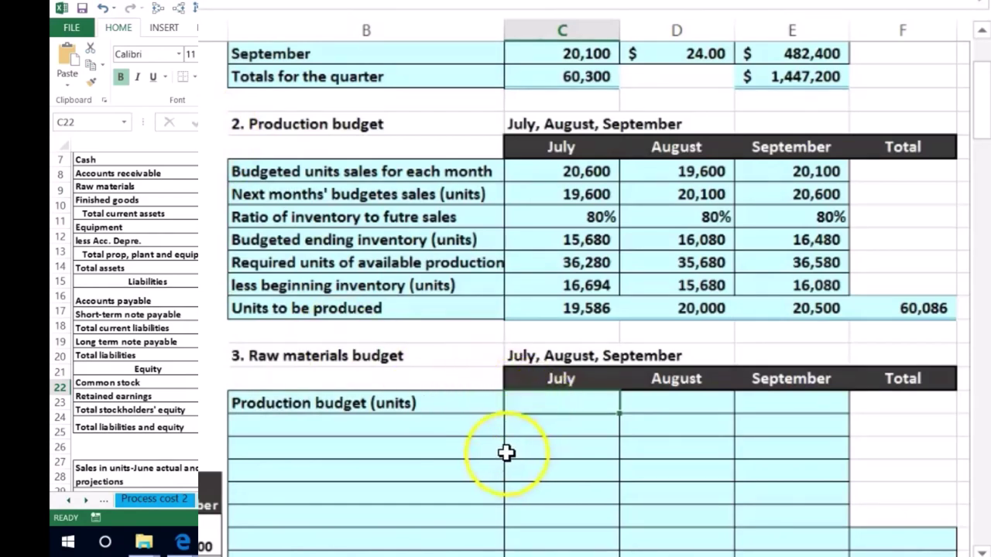
type("=")
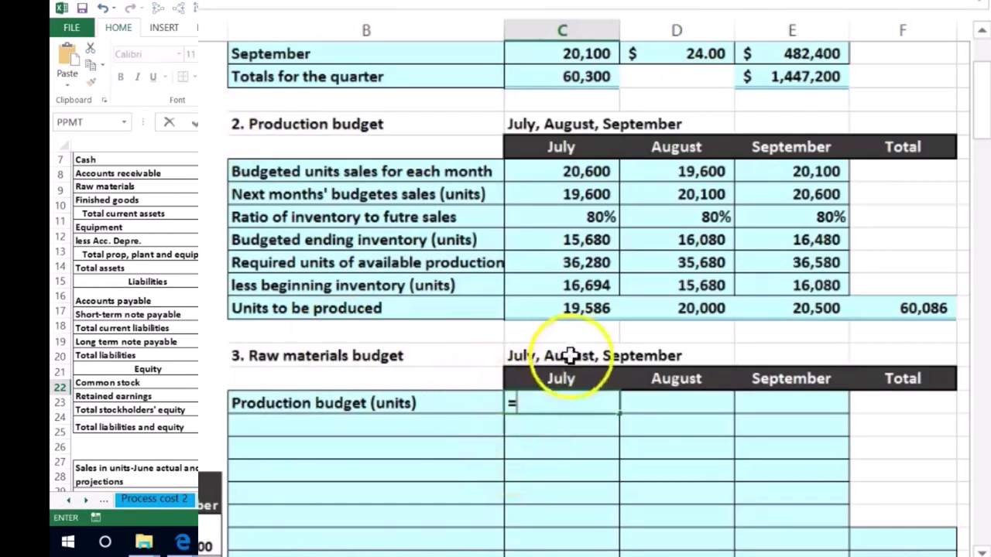
left_click(569, 307)
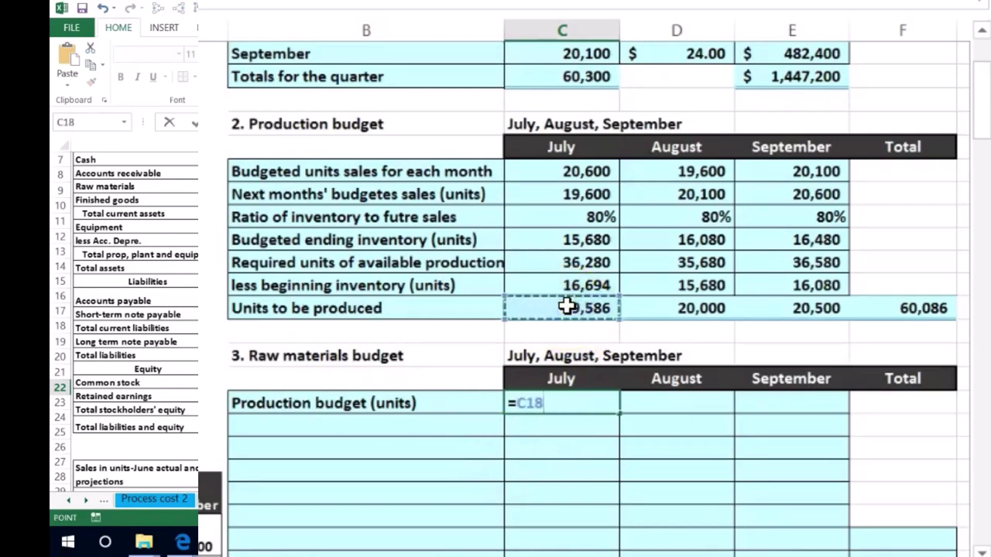
key("Return")
Step: Link the August and September production budget units in row 22 to the units to be produced in D18 and E18
left_click(568, 401)
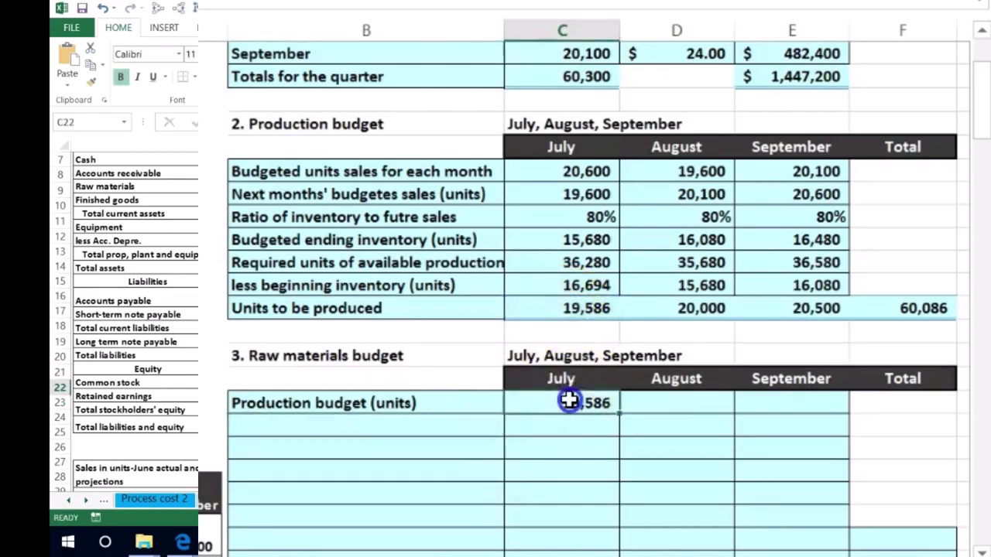
left_click(686, 400)
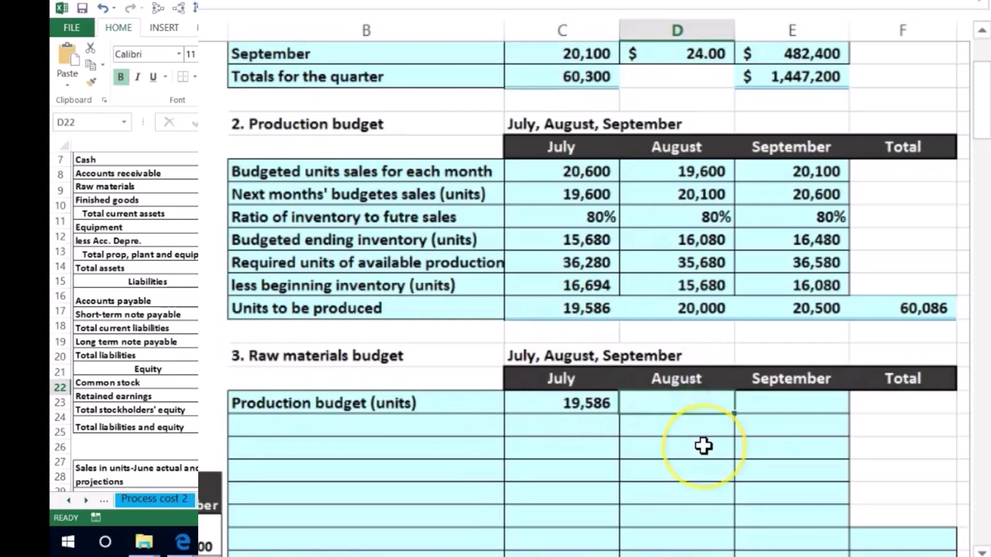
type("=")
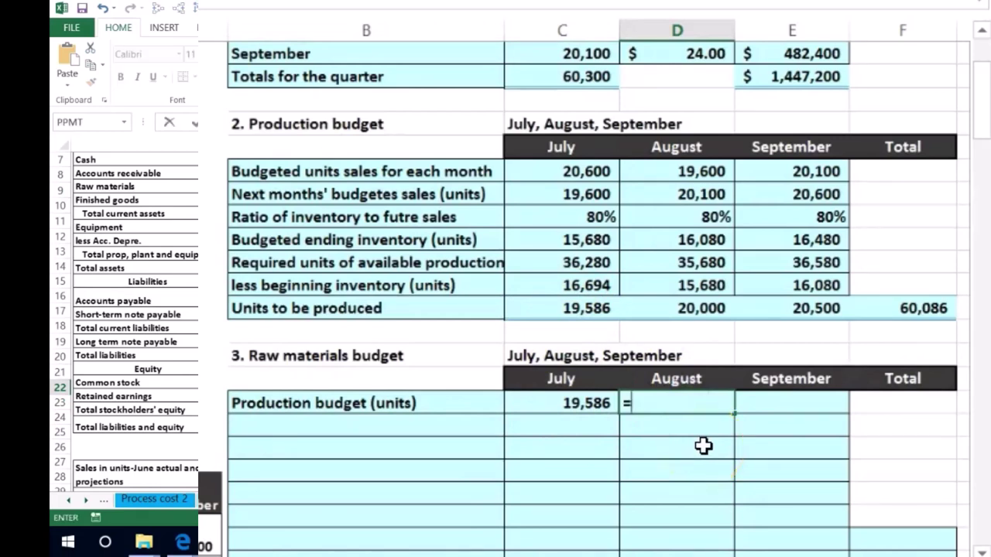
left_click(701, 307)
key("Return")
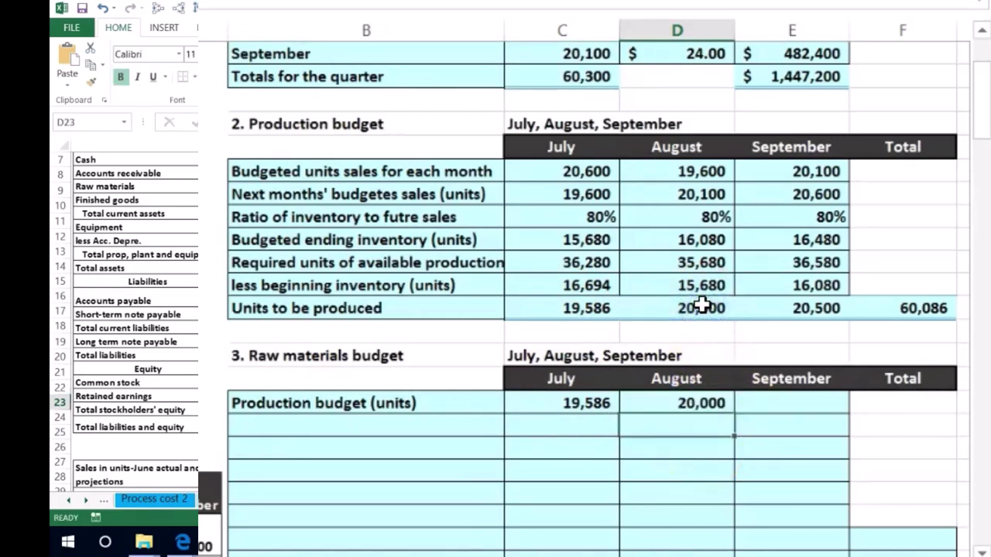
key("Right")
key("Up")
type("=")
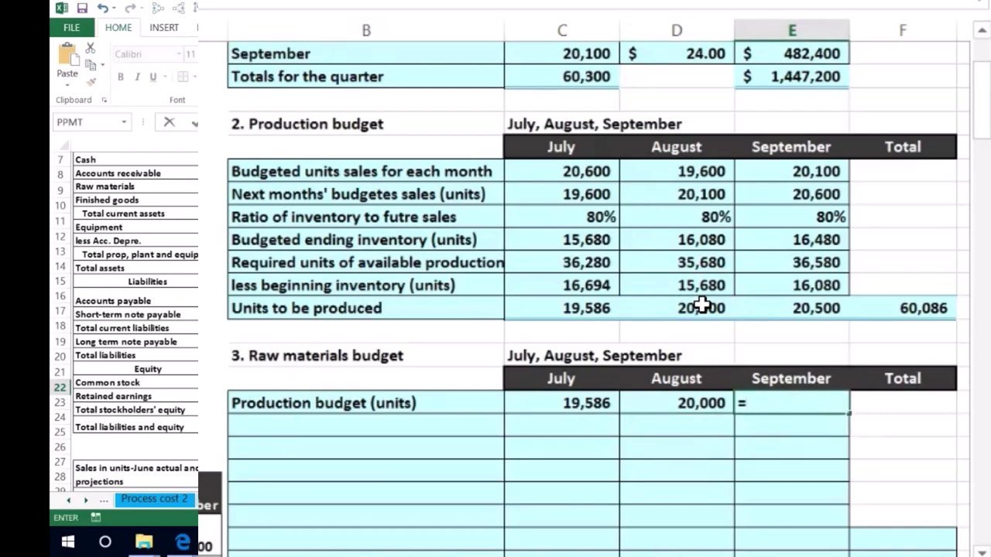
left_click(744, 308)
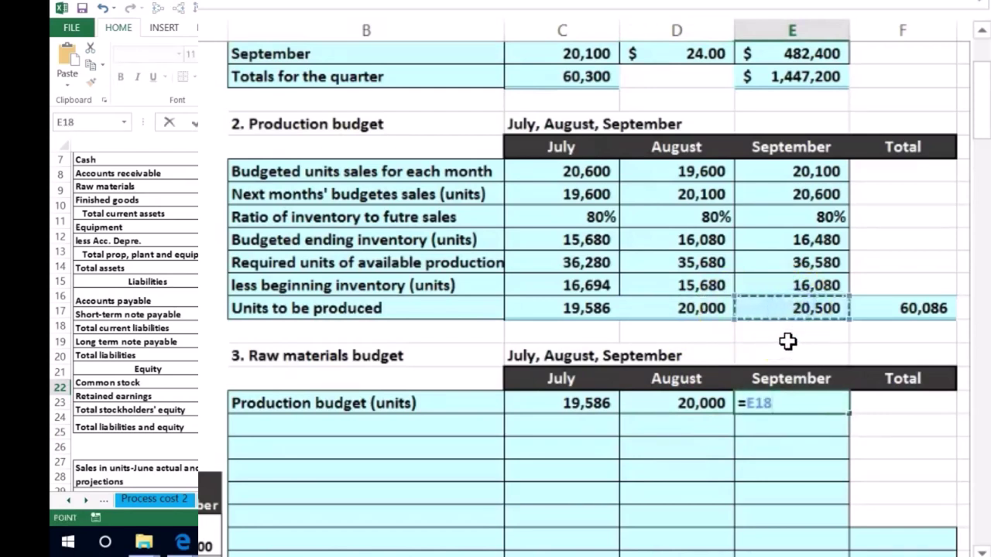
key("Return")
Step: Label row 23 "Materials requirements per unit" and enter July's raw material units per finished unit as .5
left_click(780, 342)
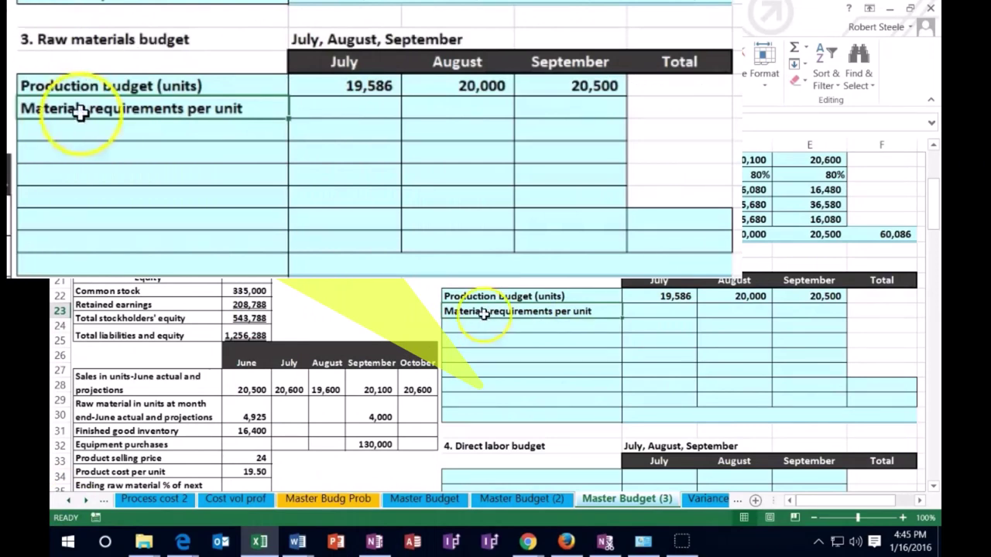
left_click(663, 297)
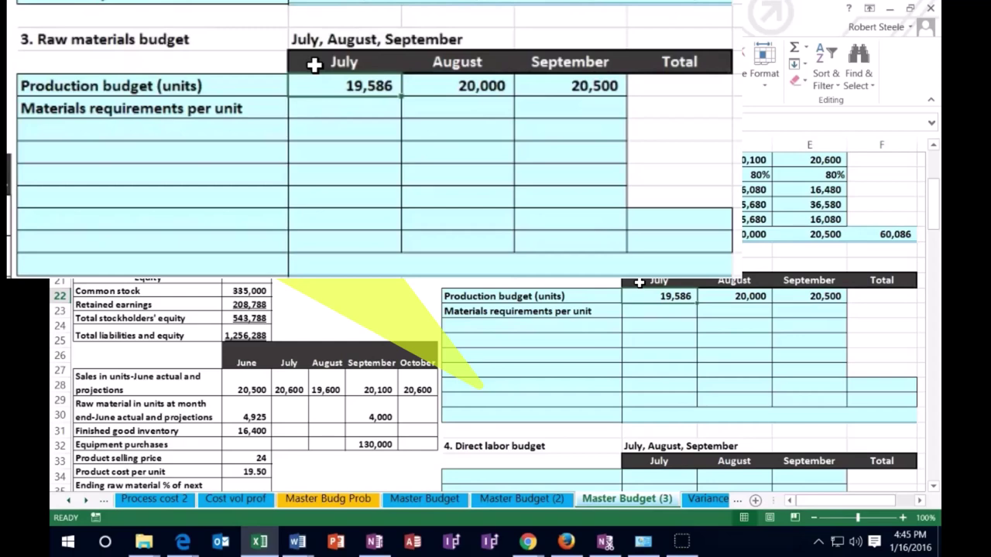
scroll(558, 357, "down", 1)
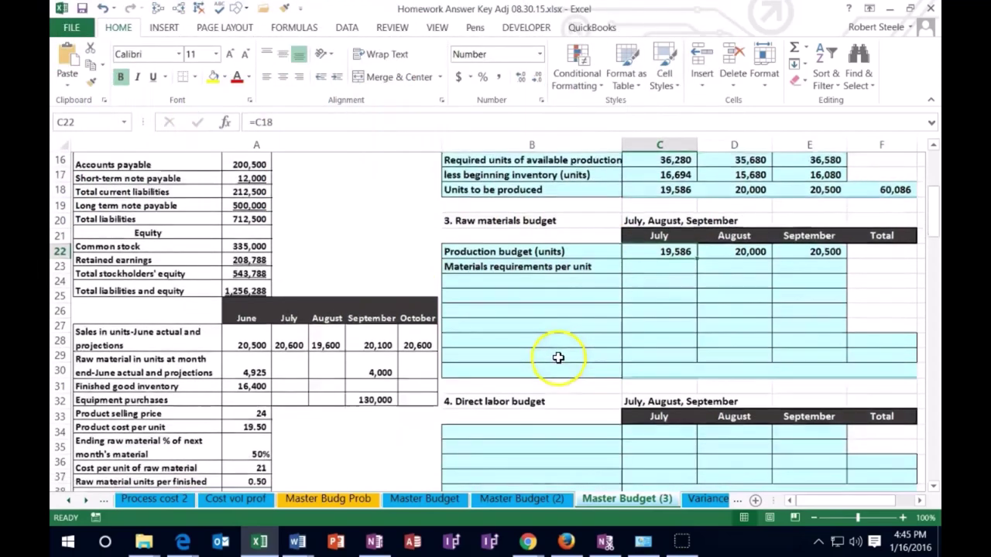
scroll(558, 358, "down", 2)
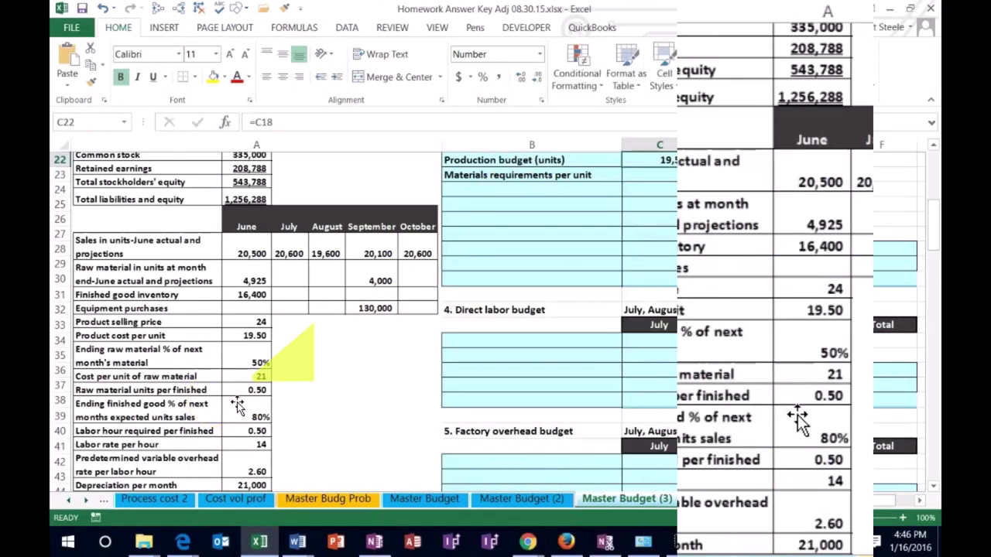
scroll(475, 404, "up", 2)
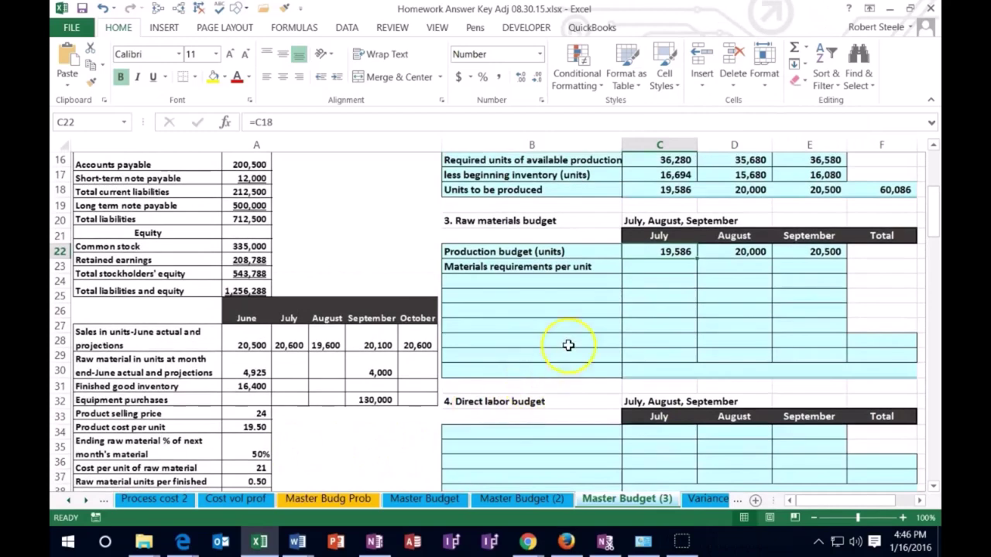
left_click(649, 268)
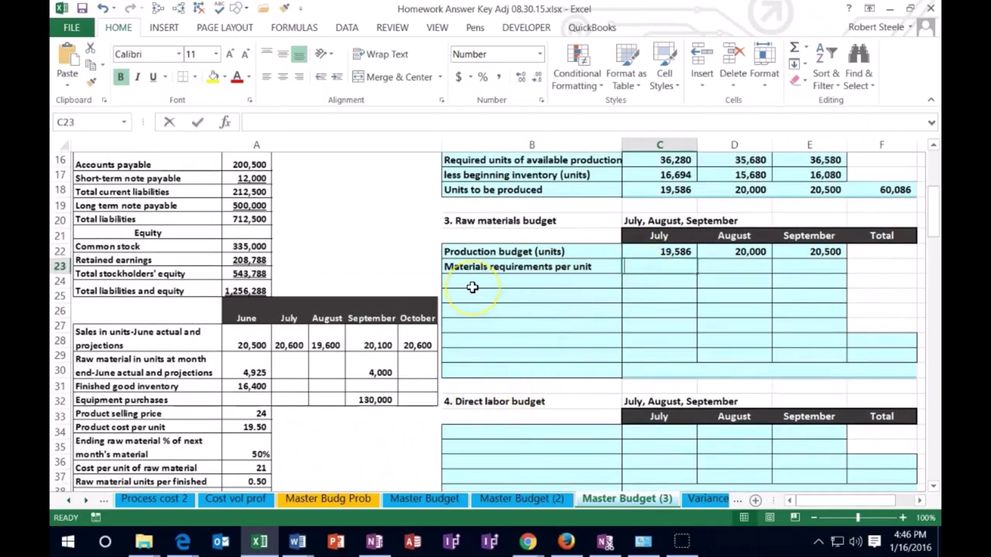
type(".5")
key("Return")
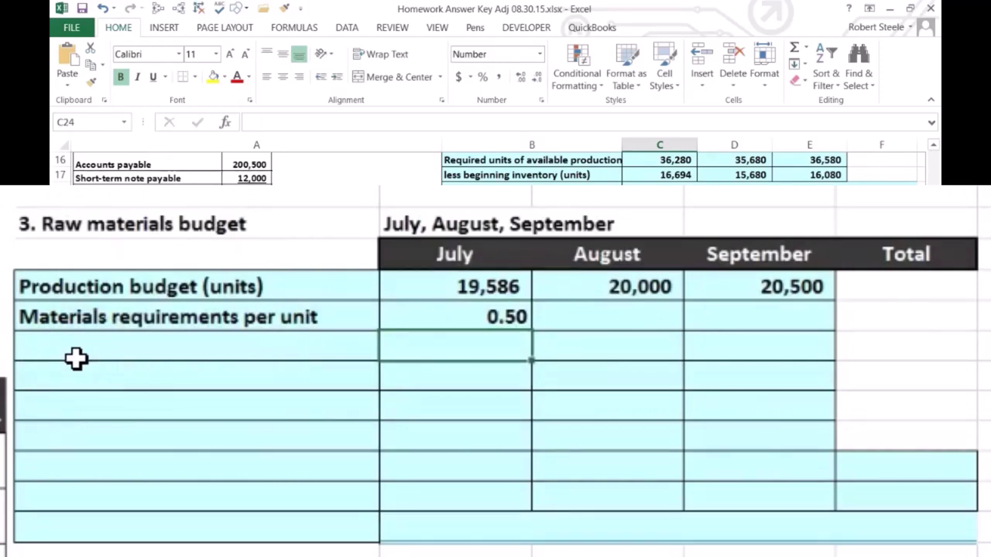
Step: Multiply July's production budget units by the materials requirement per unit in C24 with the formula =C22*C23
type("=")
left_click(418, 282)
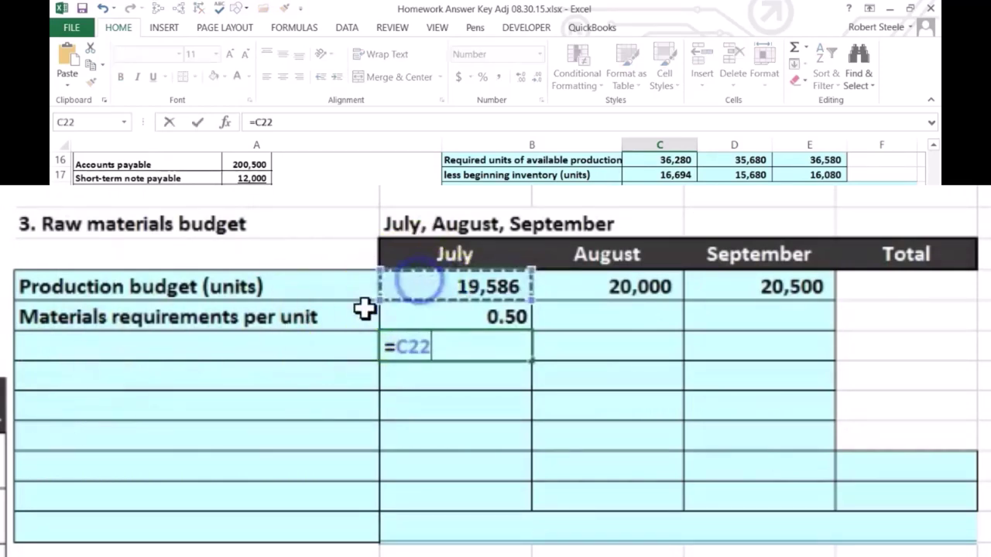
type("*")
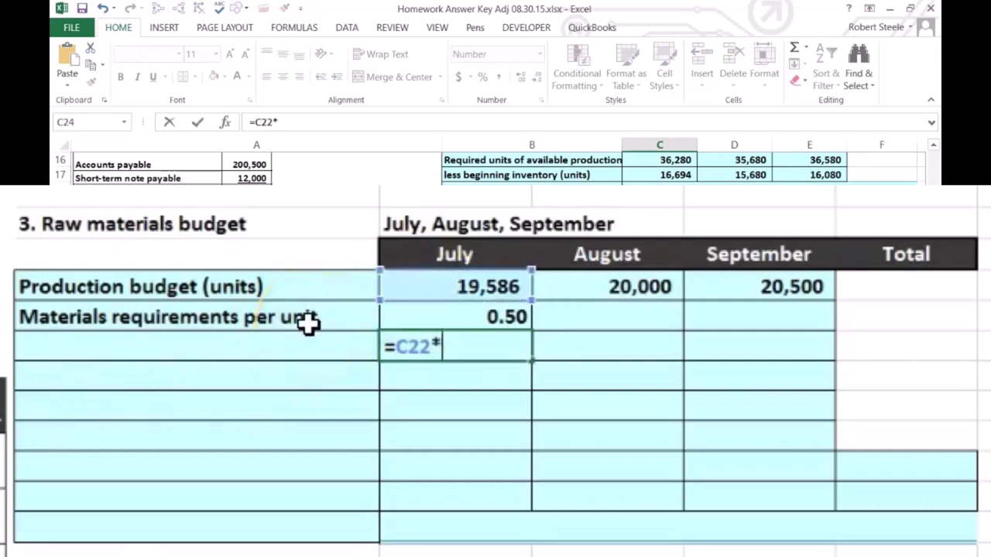
left_click(460, 316)
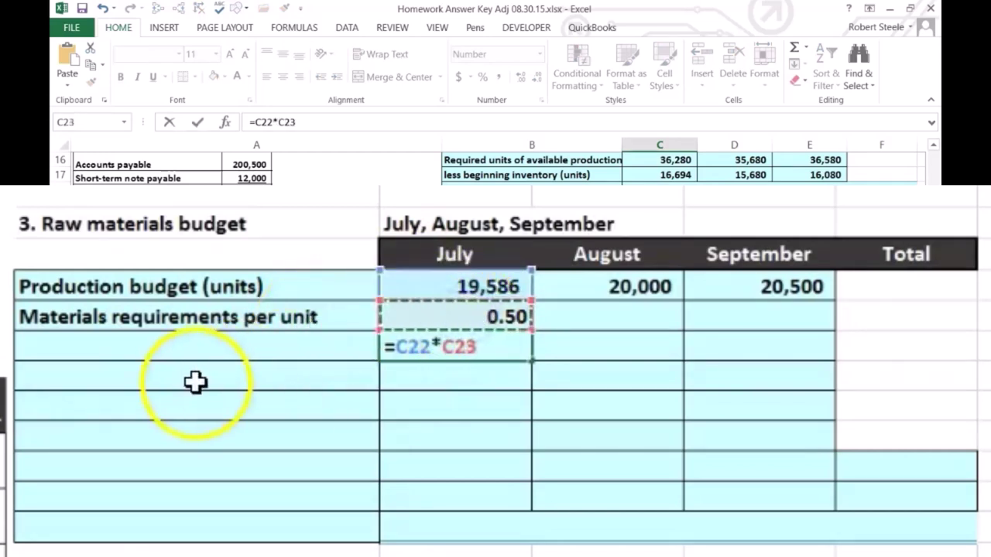
key("Tab")
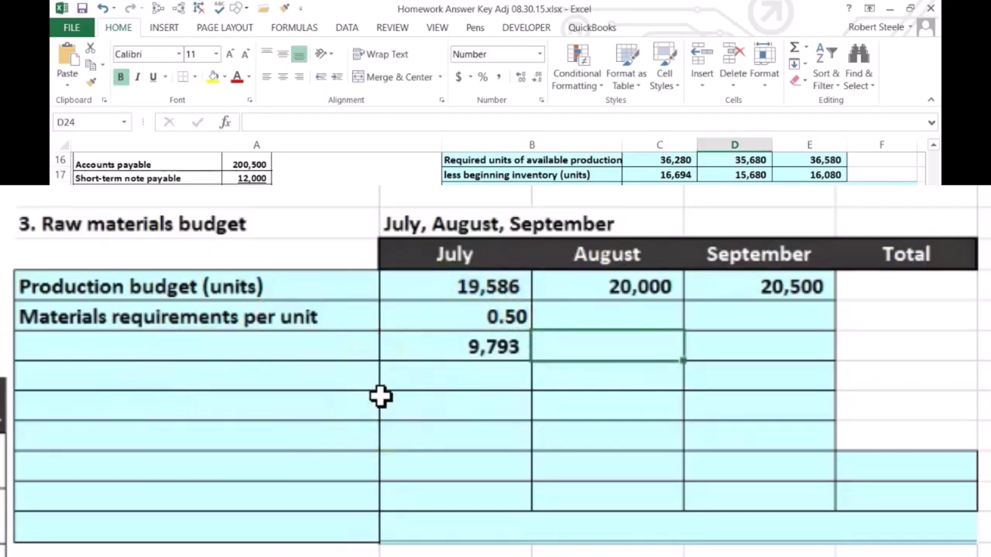
type("=")
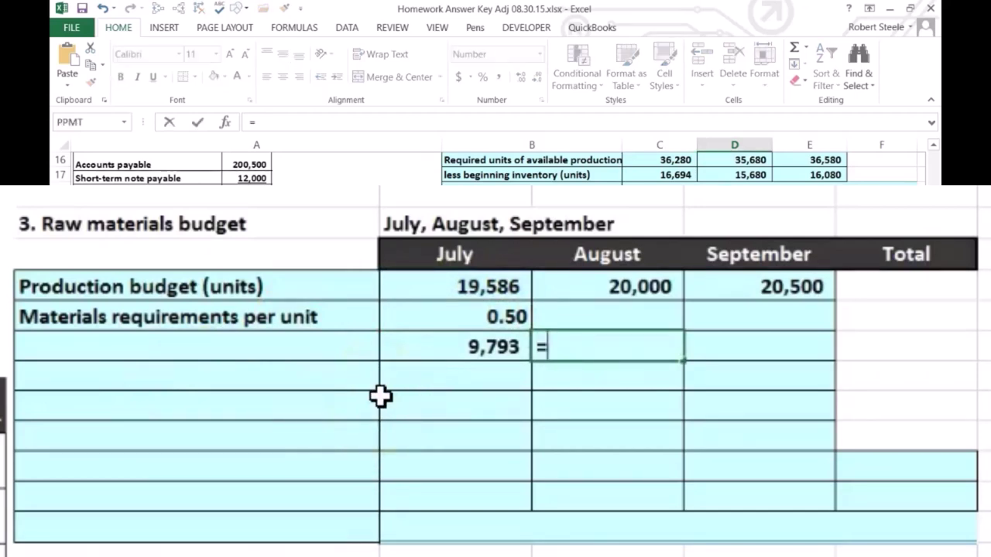
key("Escape")
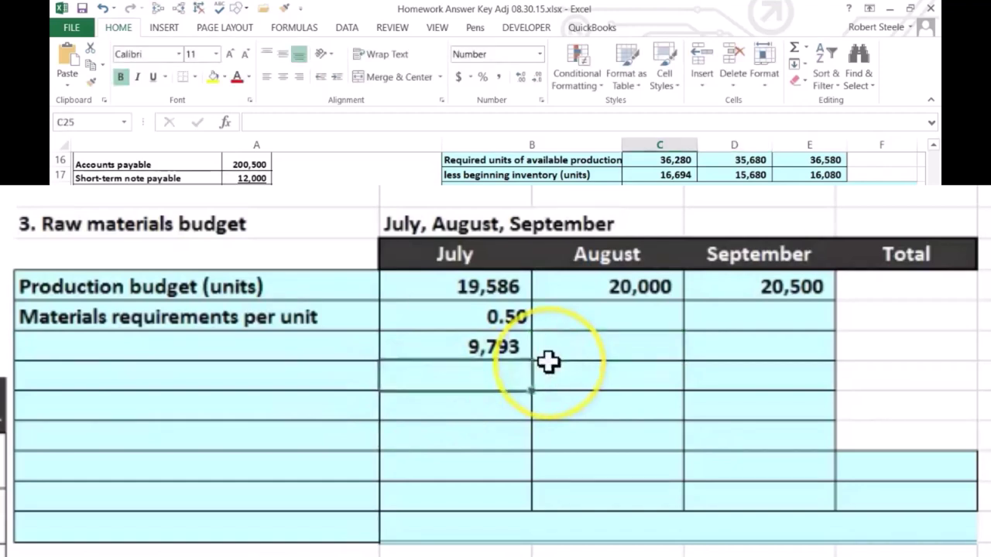
Step: Enter .5 as the materials requirement per unit for August and September in row 23
key("Up")
type(".5")
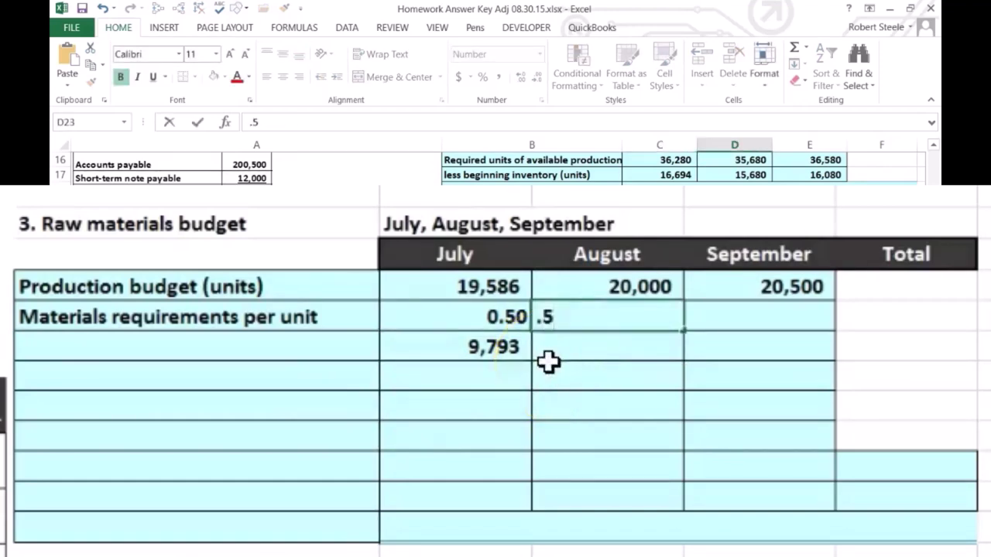
key("Tab")
type(".5")
key("Return")
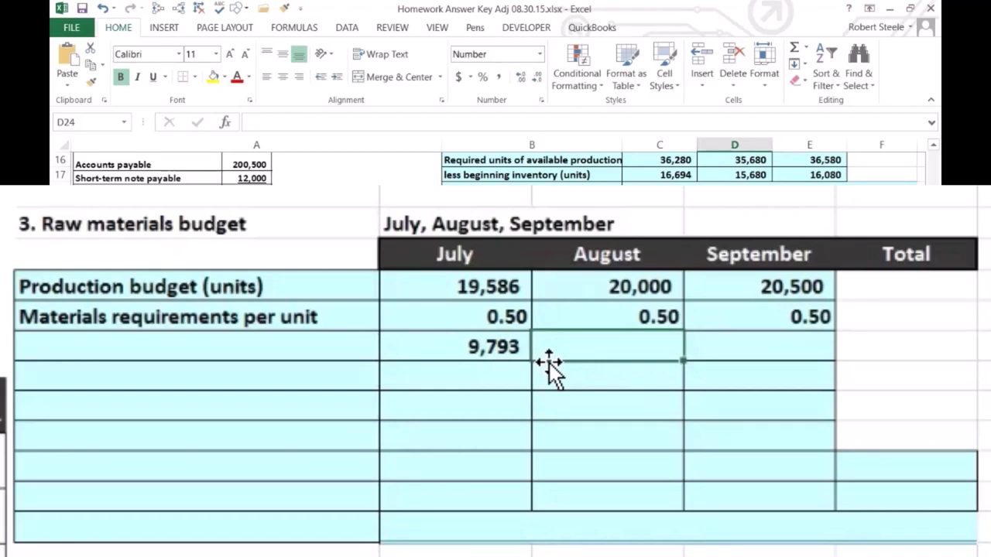
Step: Multiply August's production budget units by the materials requirement per unit in D24 with the formula =D22*D23
type("=")
left_click(641, 287)
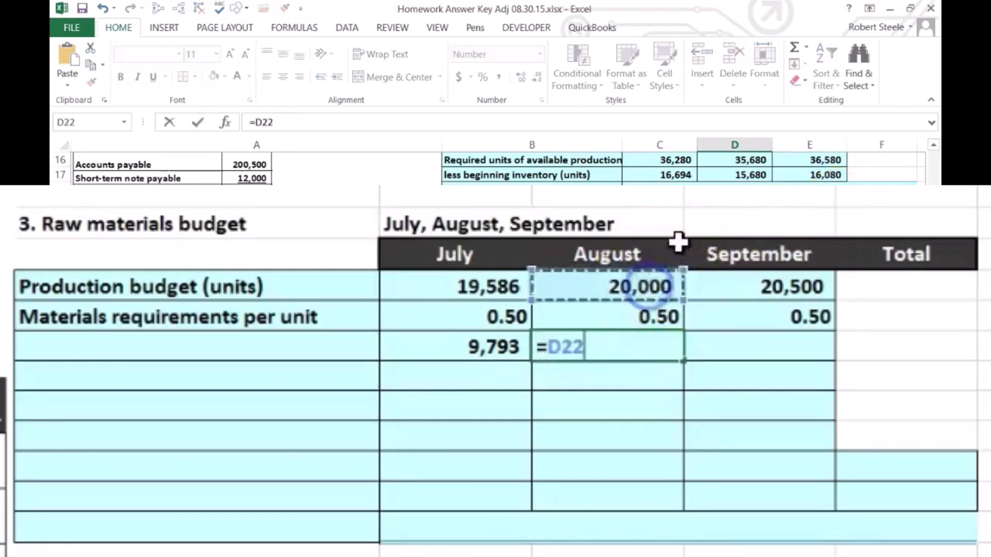
type("*")
left_click(667, 318)
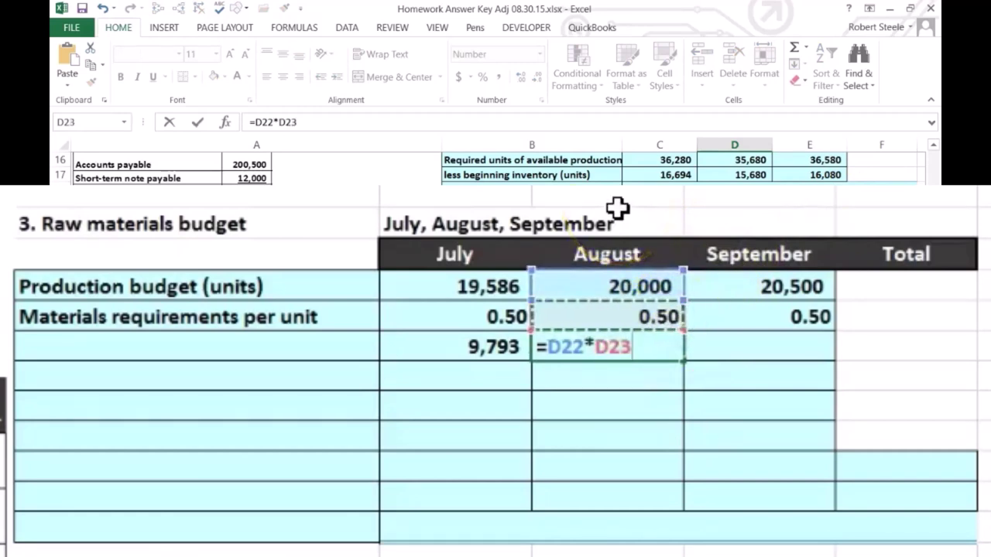
key("Tab")
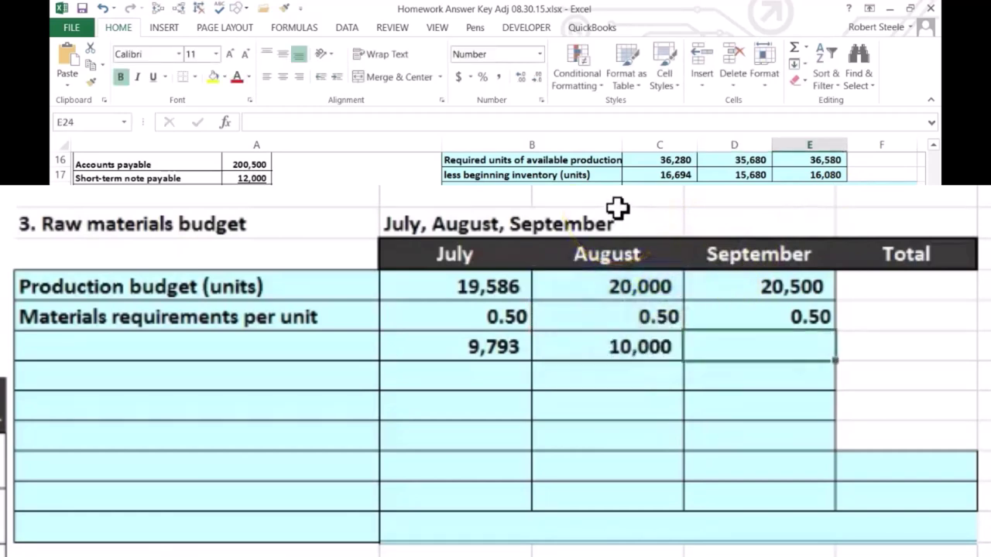
Step: Multiply September's production budget units by the materials requirement per unit in E24 with the formula =E22*E23
type("=")
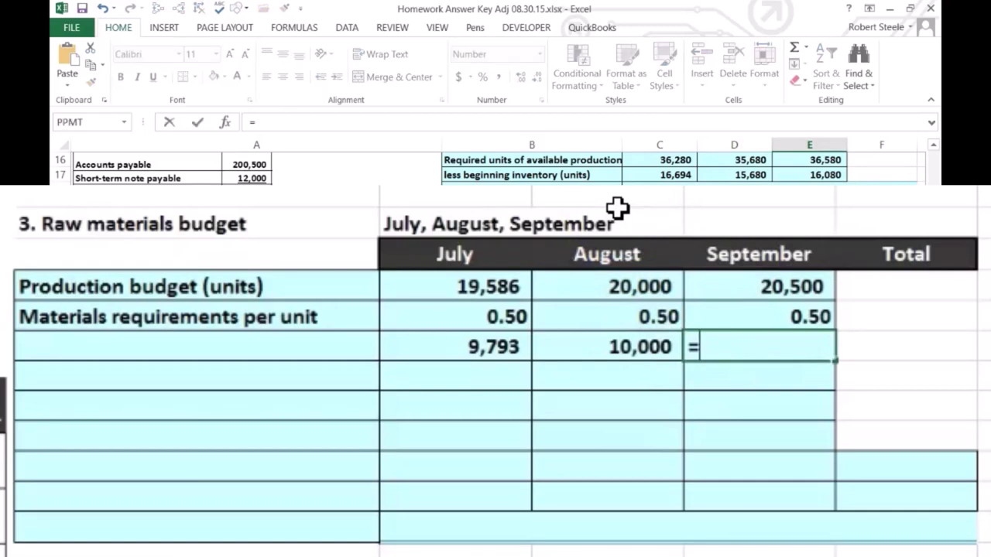
left_click(820, 286)
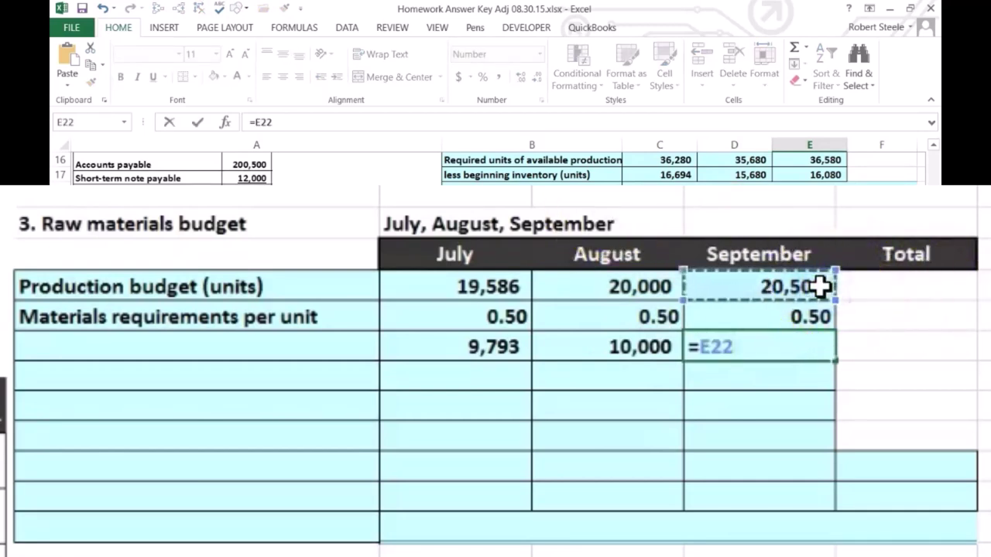
type("*")
left_click(805, 316)
key("Return")
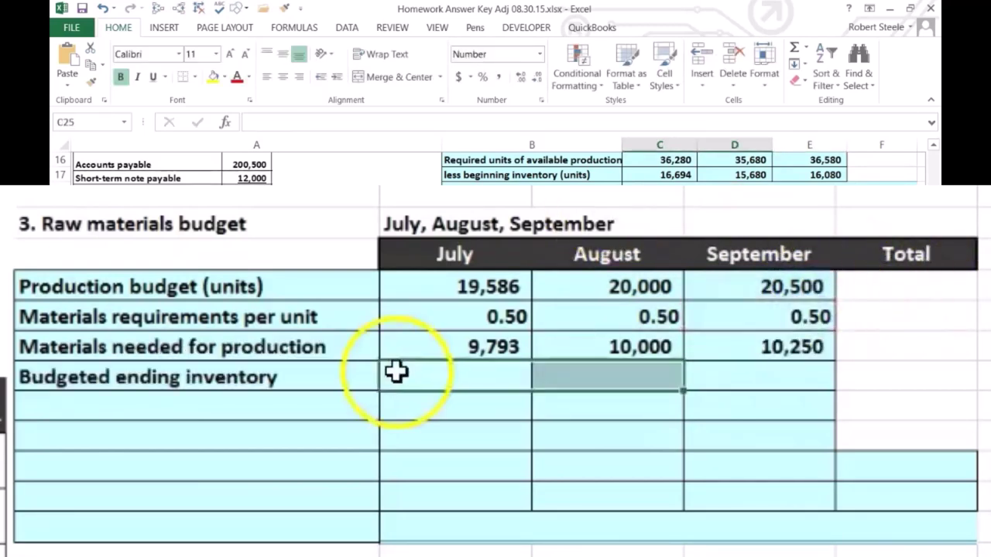
Step: Review the production and raw materials budgets and the given data for the ending raw material percentage of next month's material
left_click(644, 291)
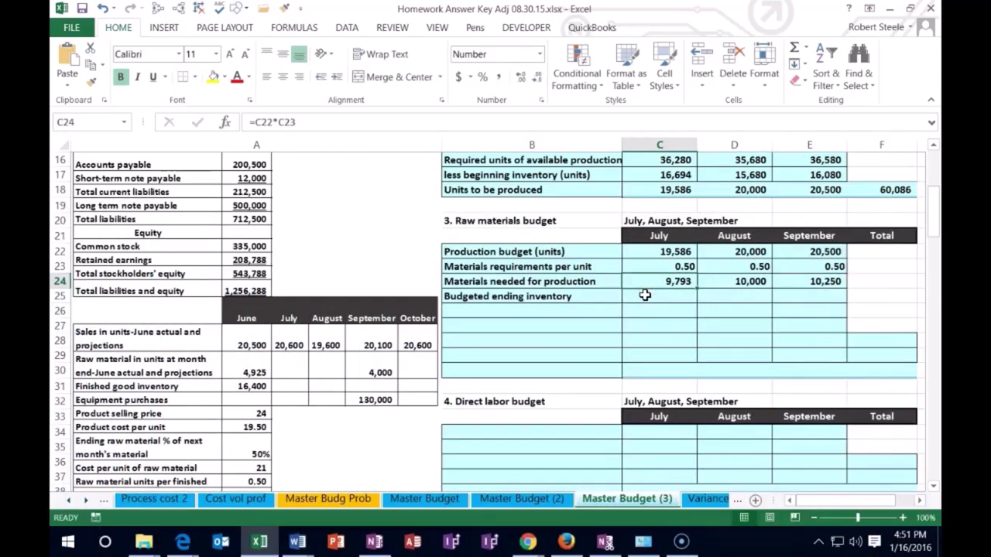
scroll(639, 293, "up", 2)
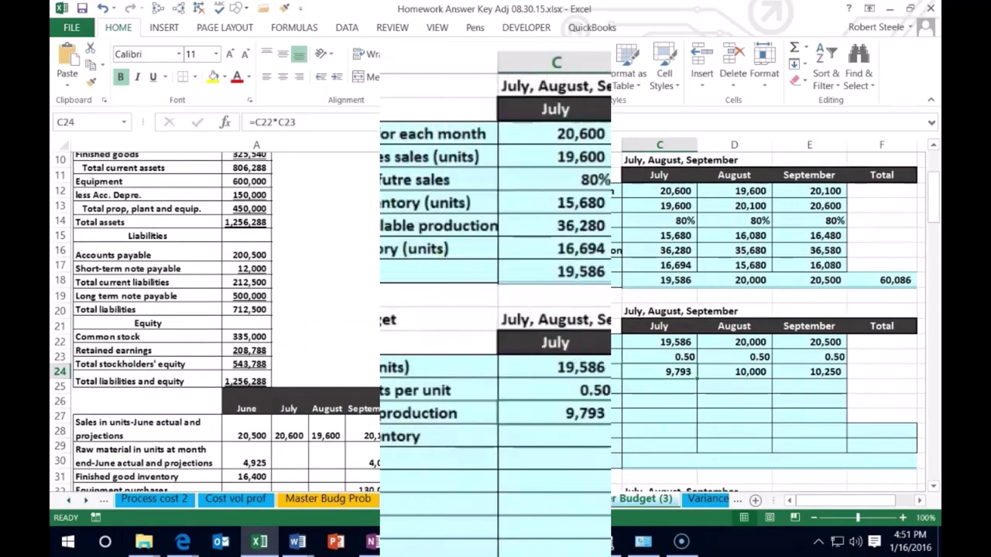
scroll(217, 203, "down", 1)
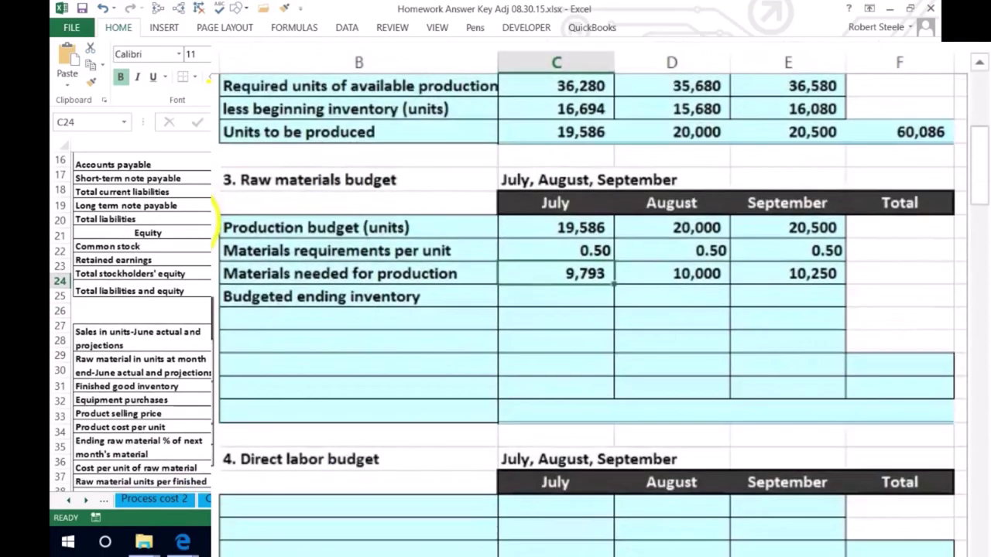
left_click(245, 300)
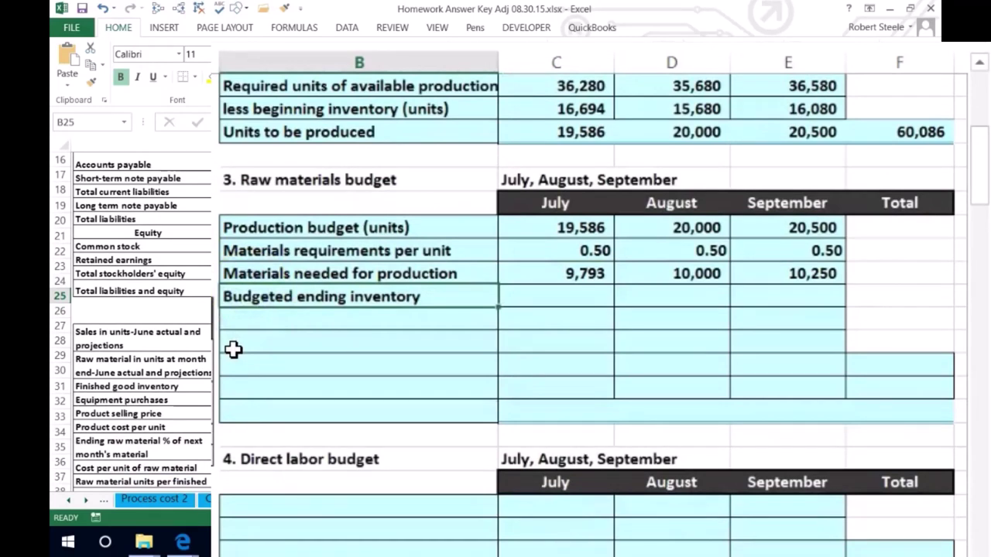
left_click(461, 318)
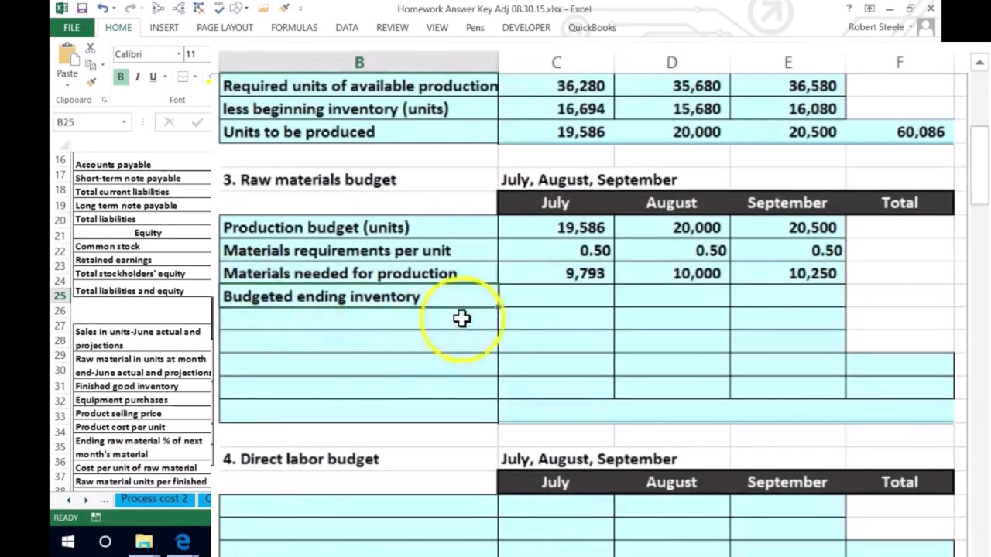
left_click(520, 327)
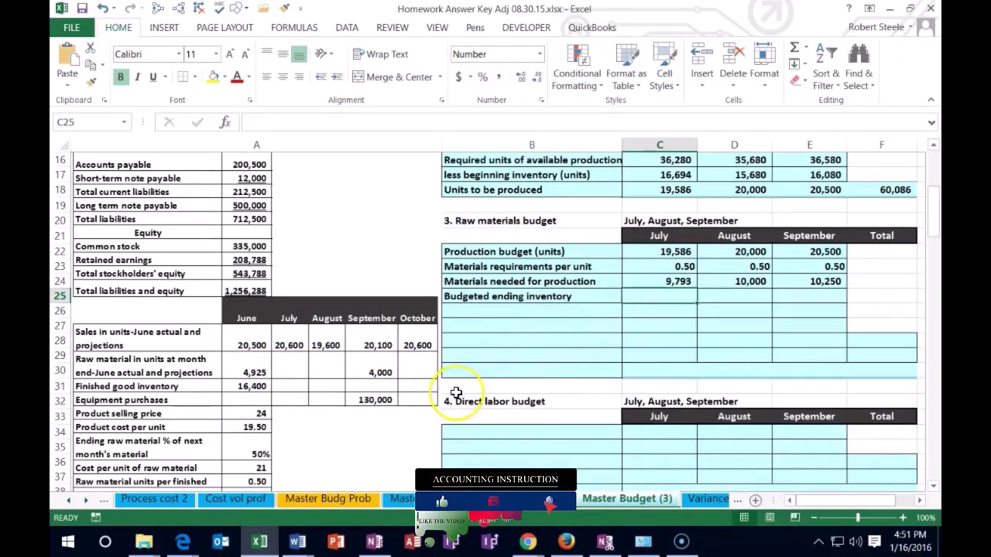
scroll(456, 392, "down", 2)
scroll(456, 393, "down", 3)
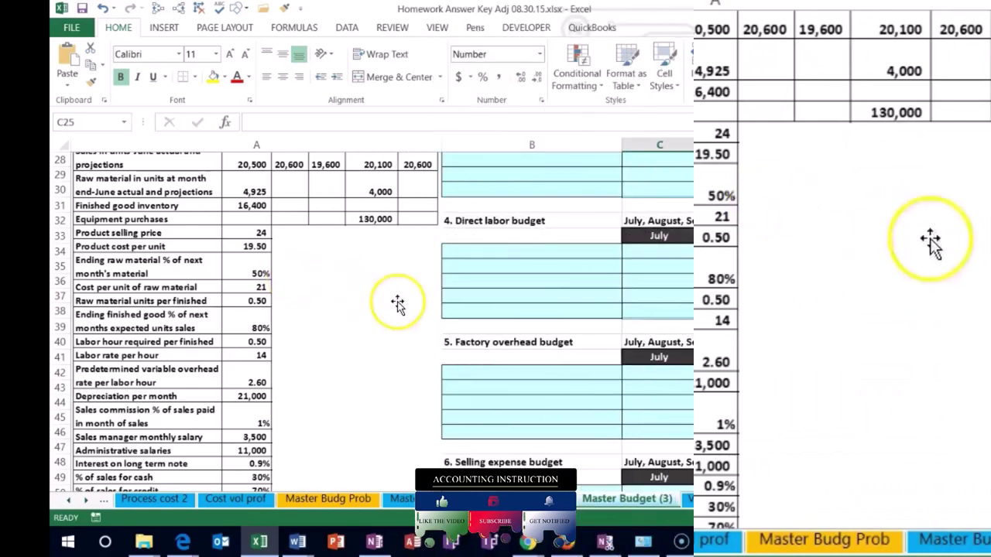
scroll(475, 325, "up", 4)
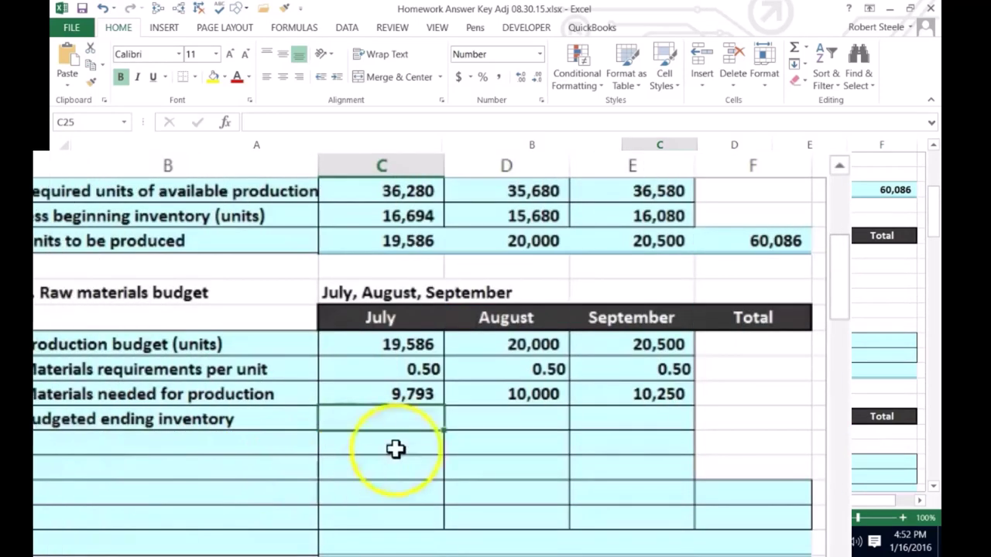
left_click(723, 284)
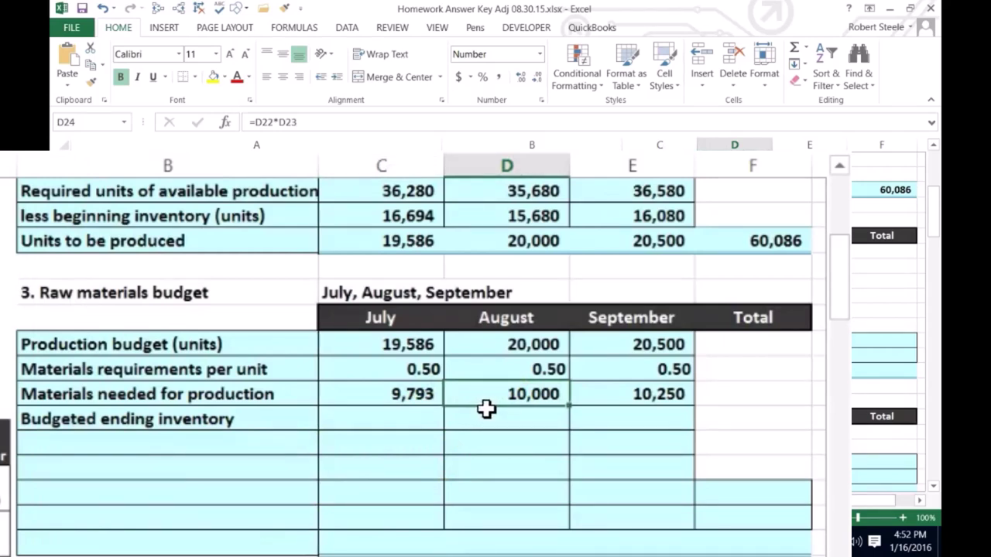
Step: Calculate July's budgeted ending inventory in C25 as half of August's materials needed for production with the formula =D24*0.5
left_click(409, 416)
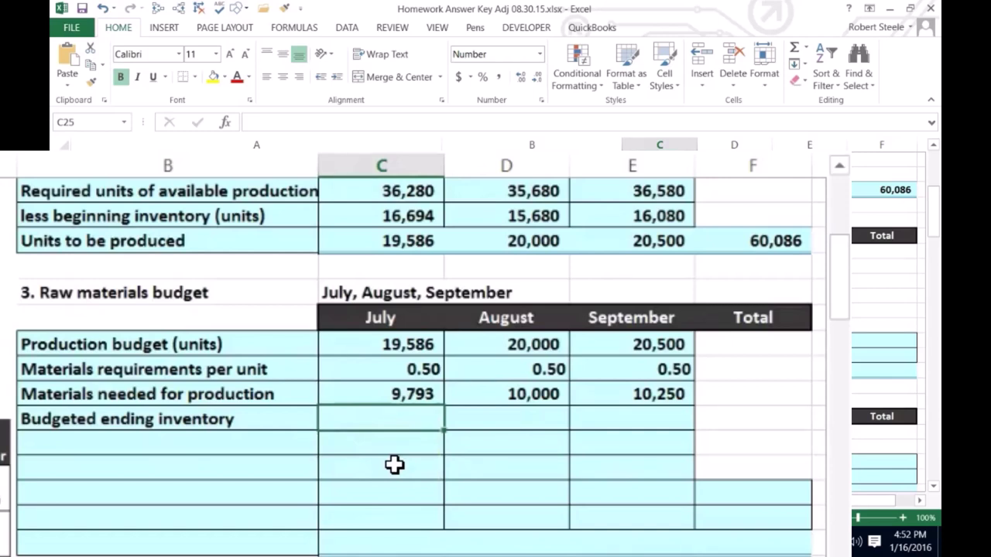
type("=")
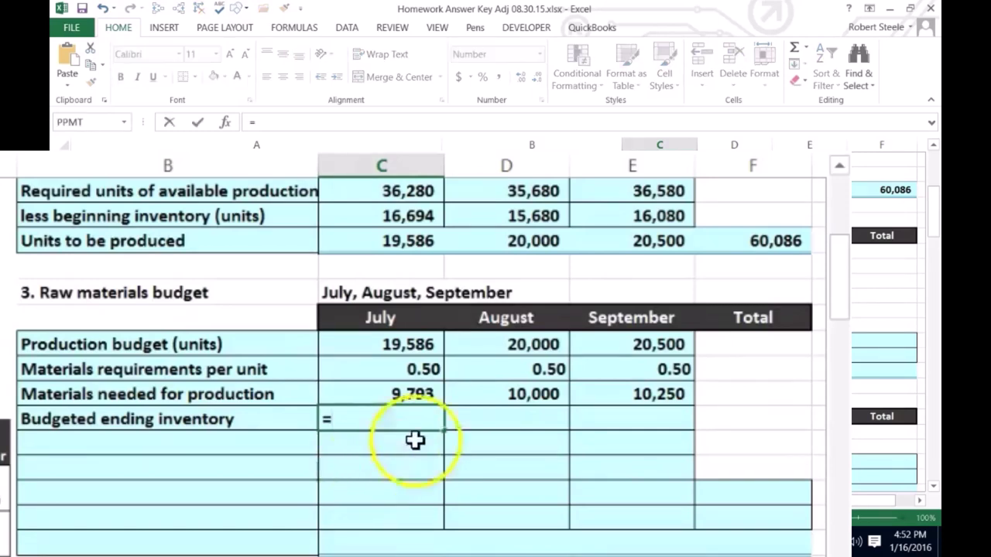
left_click(478, 392)
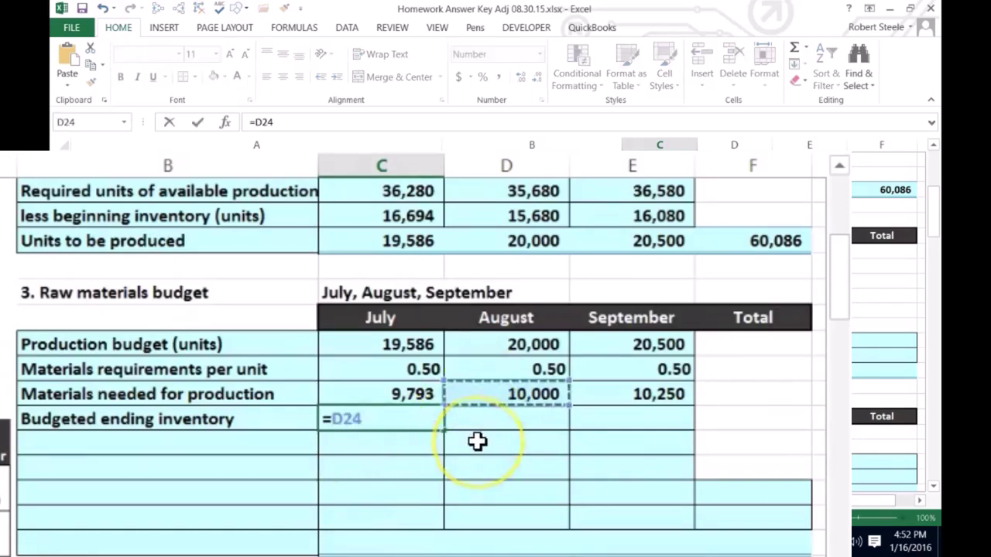
type("*0")
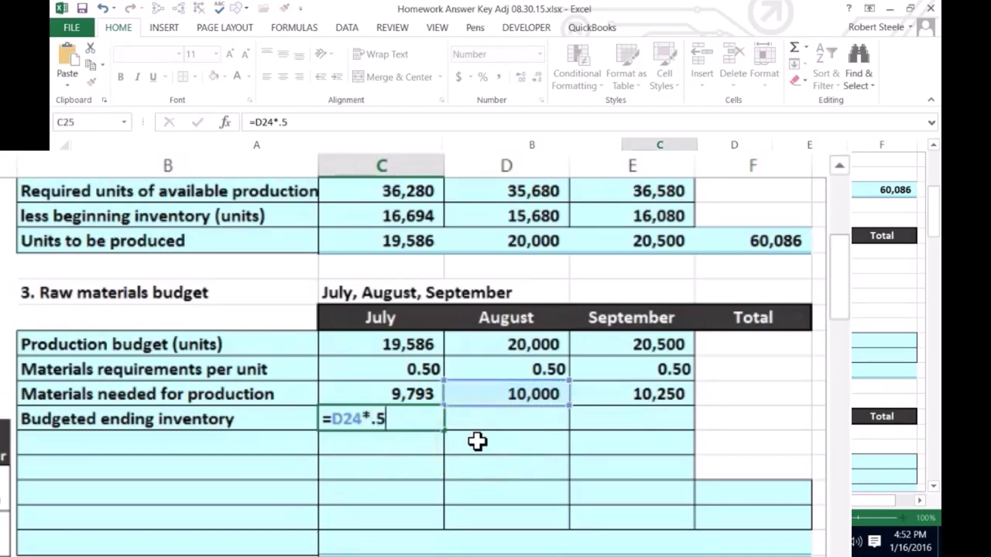
type(".5")
key("ctrl+Return")
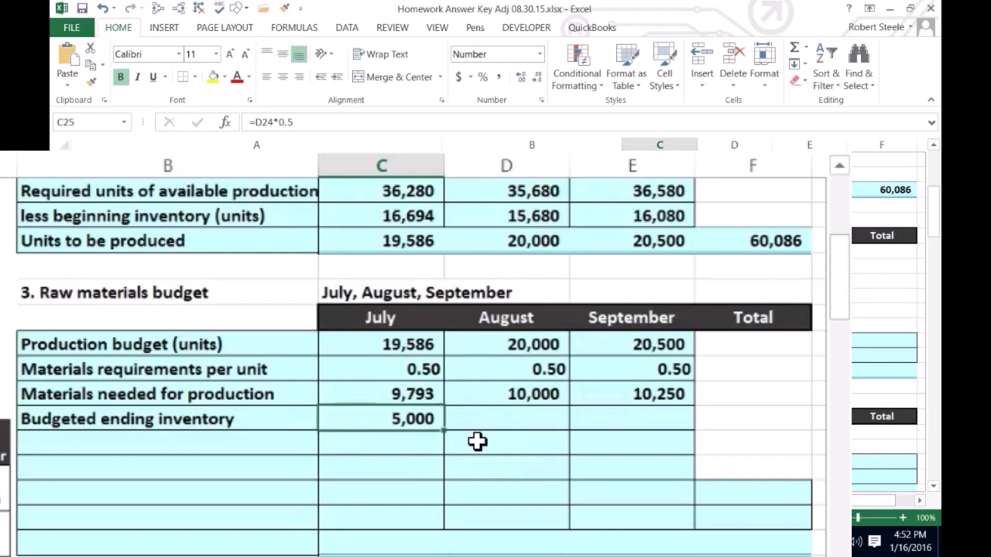
Step: Calculate August's budgeted ending inventory in D25 as half of September's materials needed for production with the formula =E24*.5
key("Right")
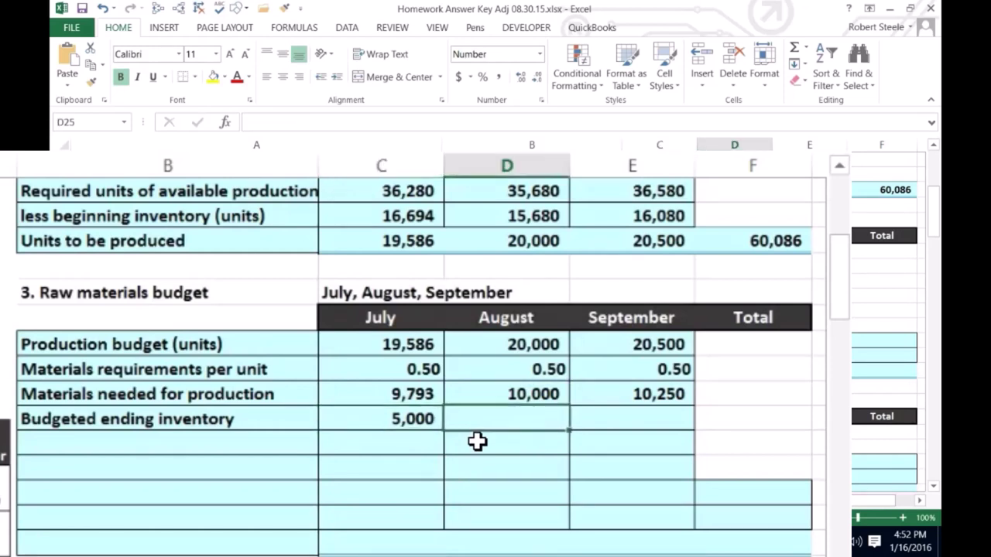
type("=")
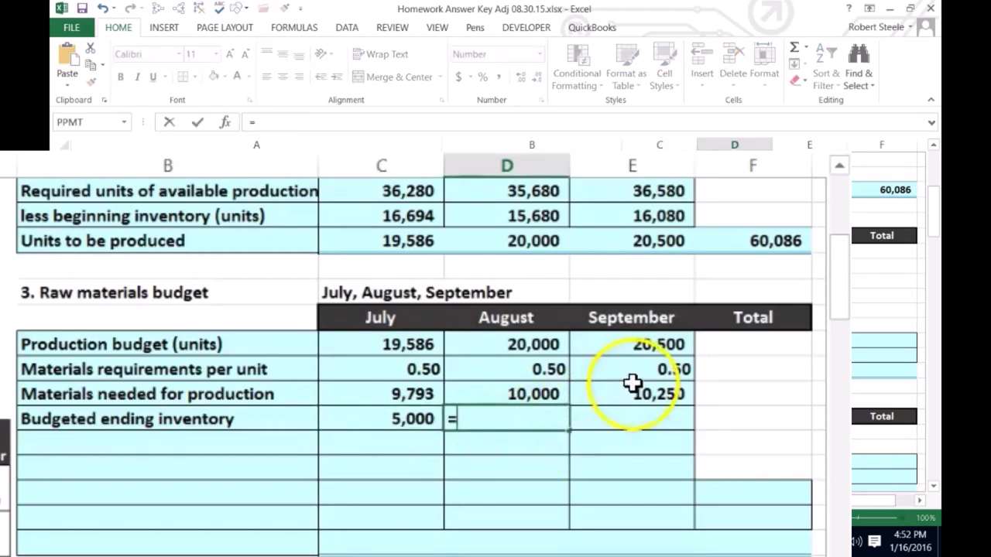
left_click(632, 392)
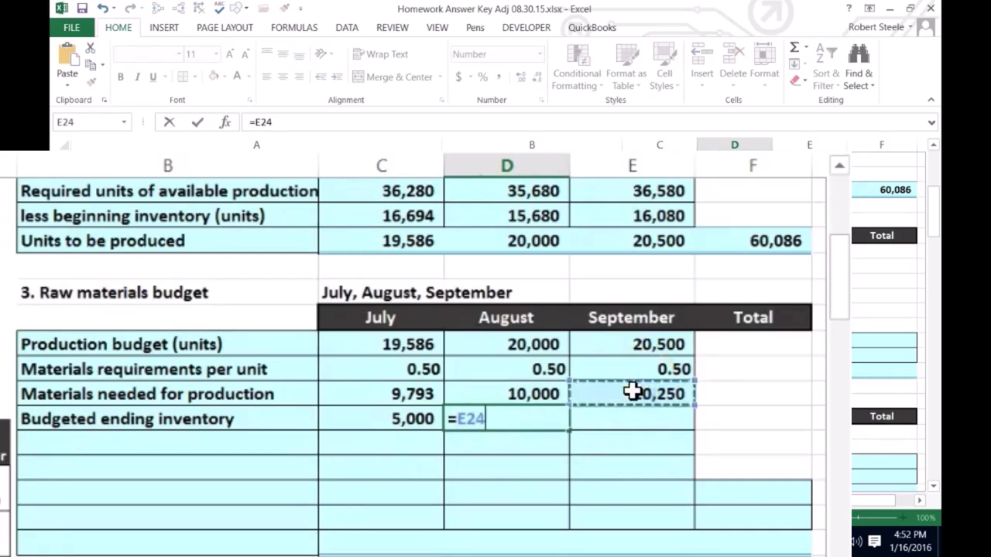
type("*.")
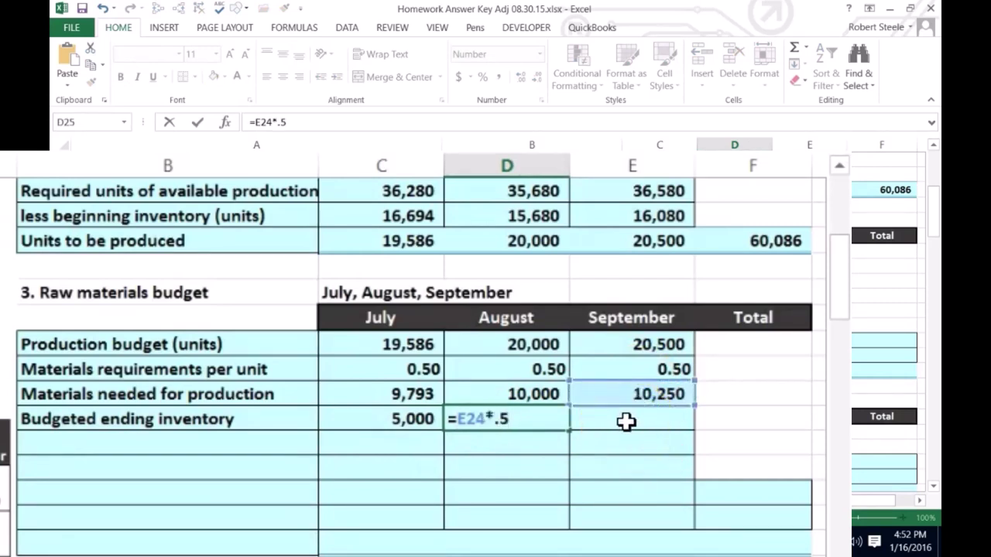
type("5")
key("Return")
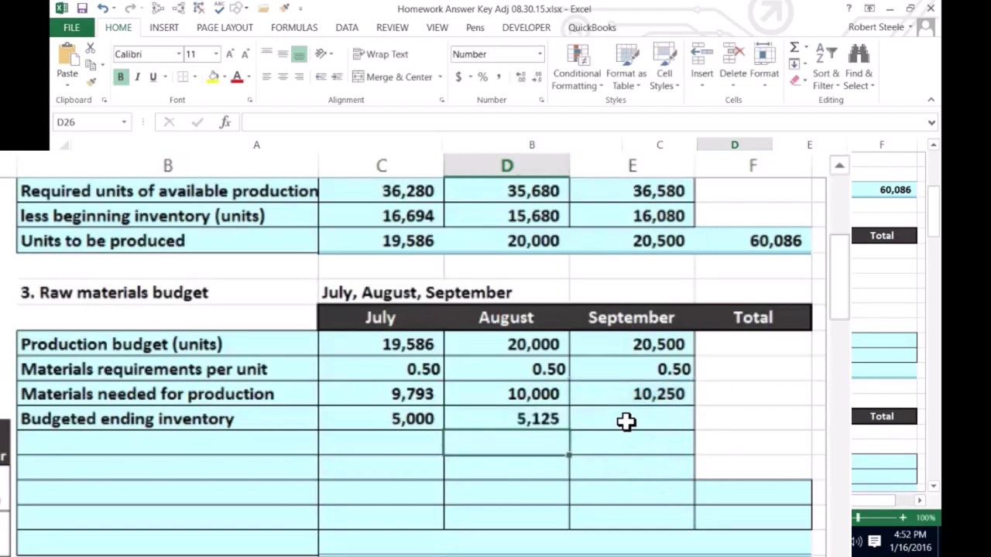
Step: Enter 4000 as September's budgeted ending inventory in E25, taken from the given raw material projections
left_click(626, 421)
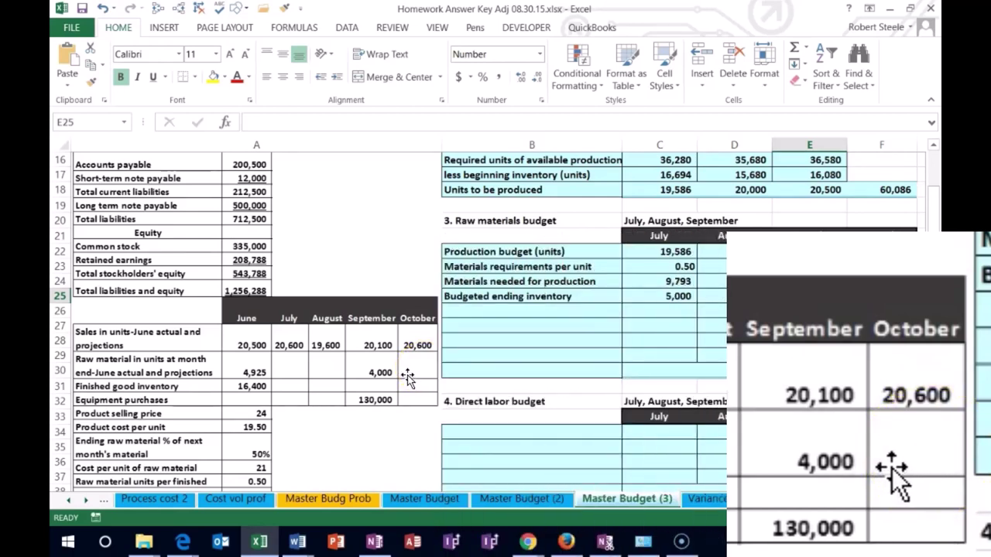
left_click(795, 296)
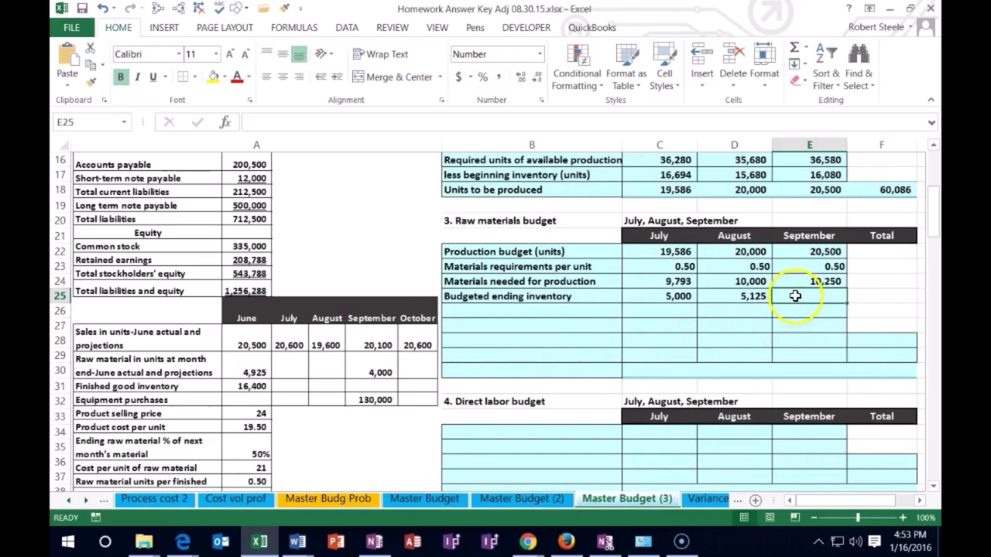
type("4000")
key("Return")
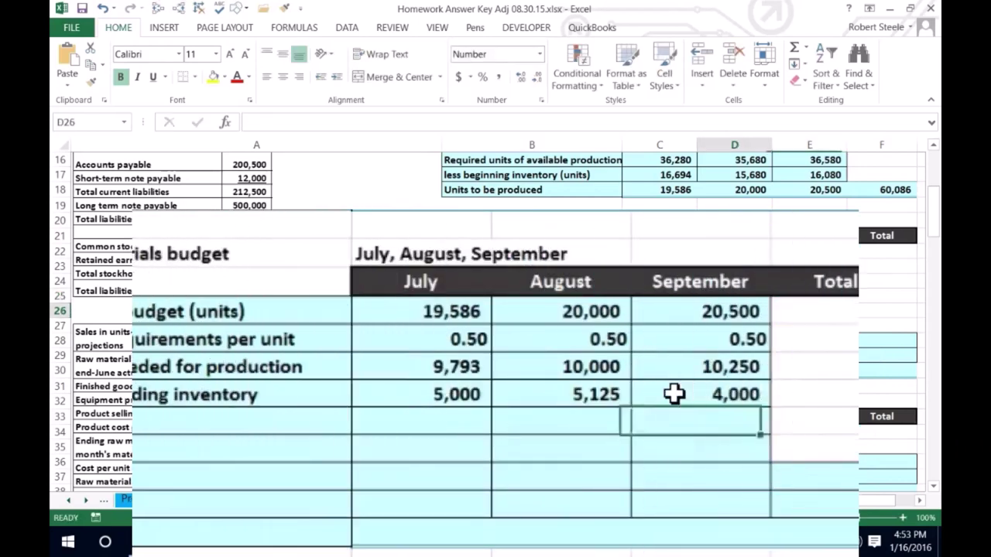
Step: Add July's materials needed for production and budgeted ending inventory in C26 with the formula =C24+C25
key("Left")
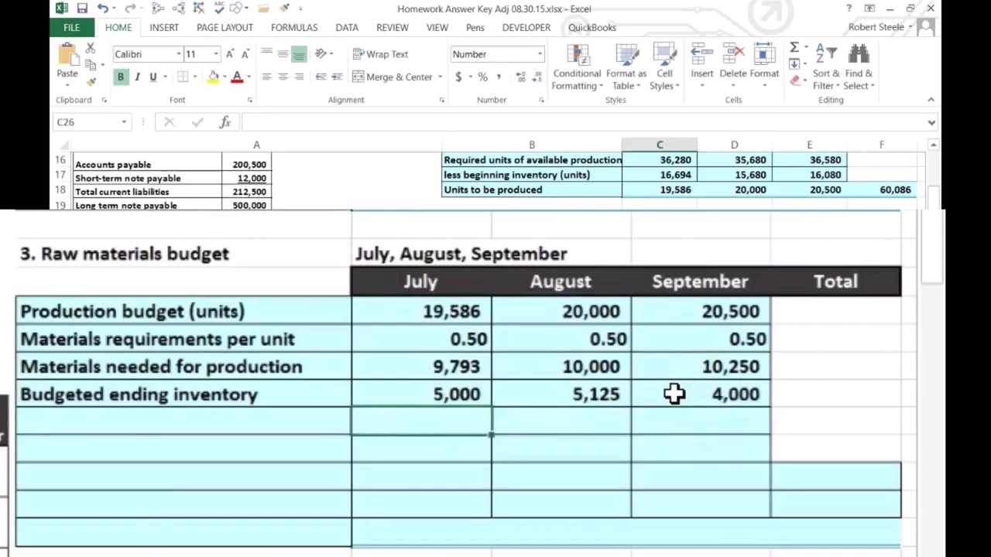
type("=")
key("Up")
key("Up")
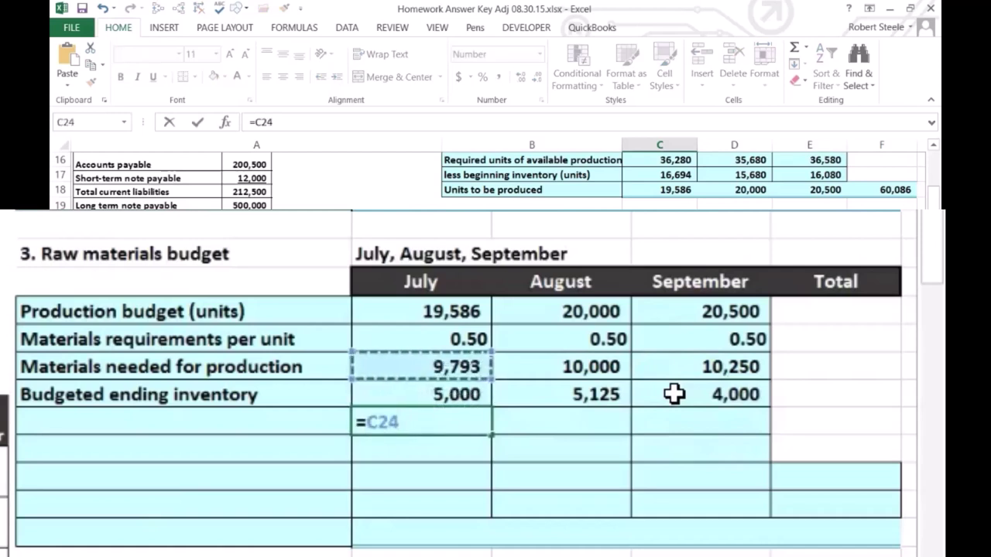
type("+")
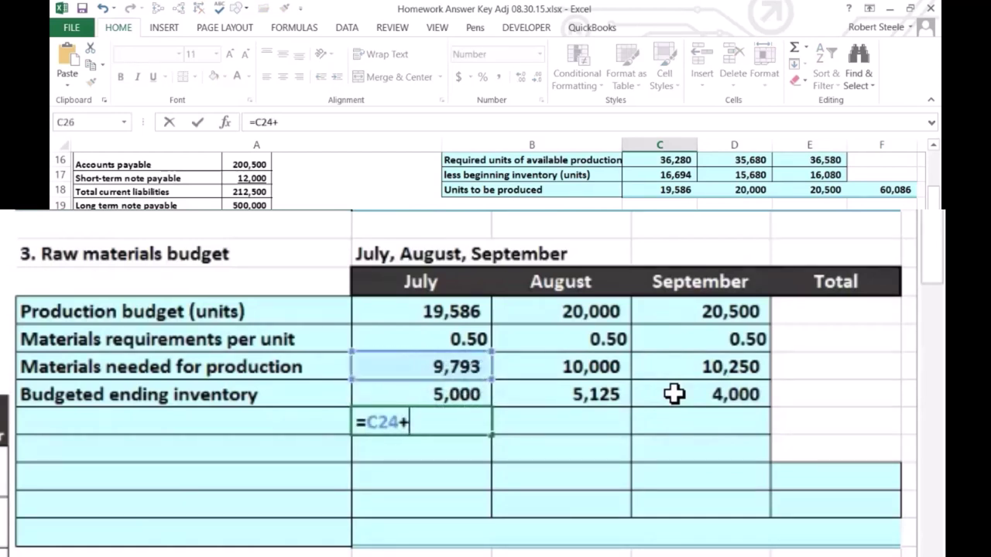
key("Up")
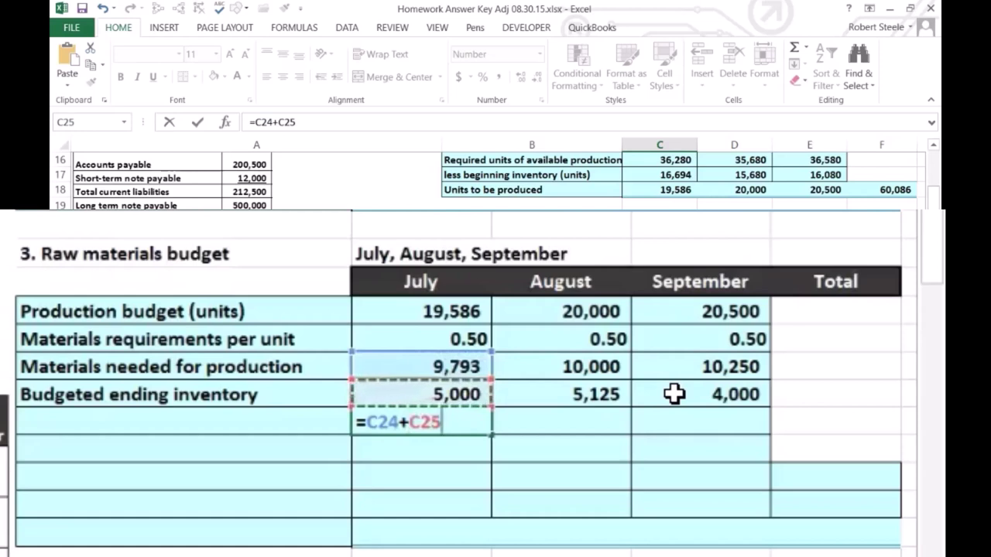
key("Tab")
Step: Add August's materials needed for production and budgeted ending inventory in D26 with the formula =D24+D25
type("=")
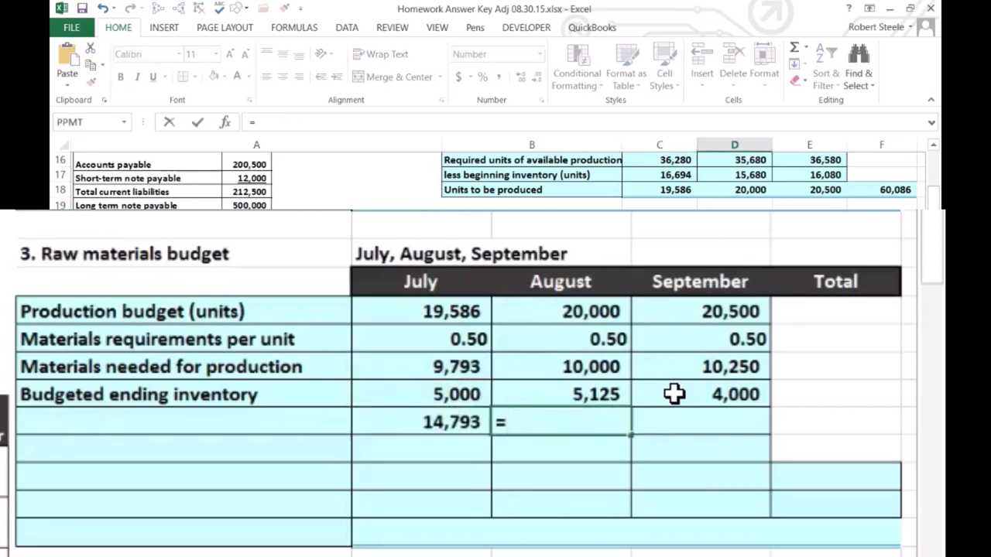
key("Up")
key("Up")
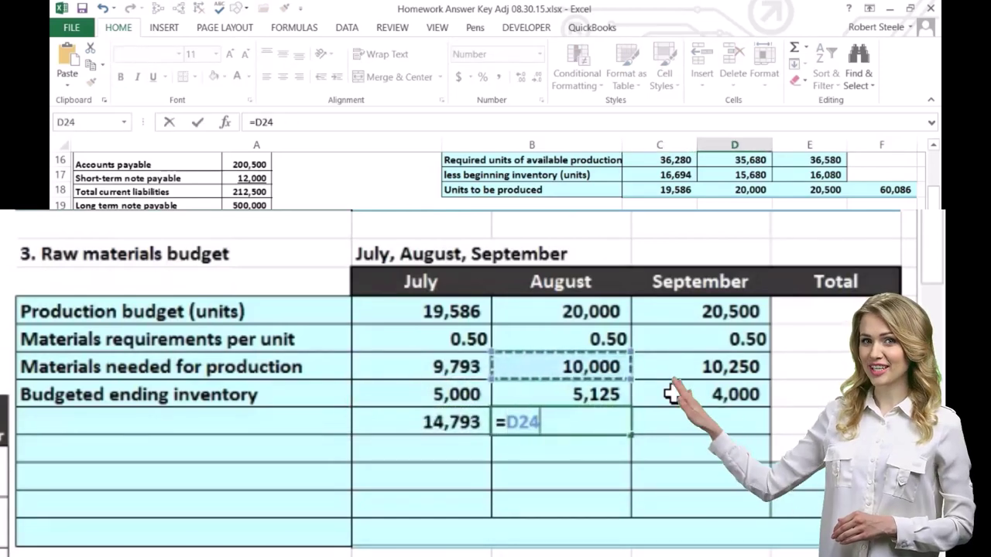
type("+")
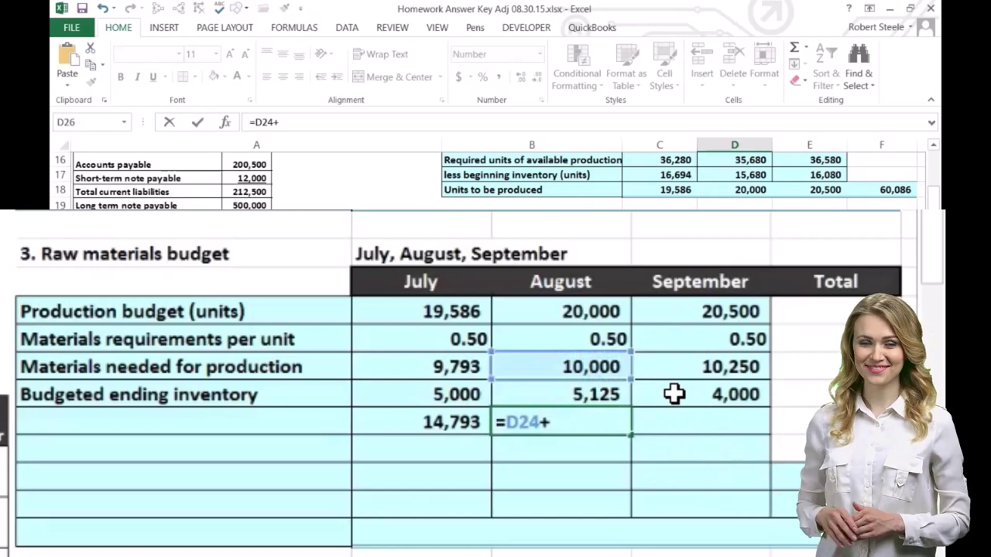
key("Up")
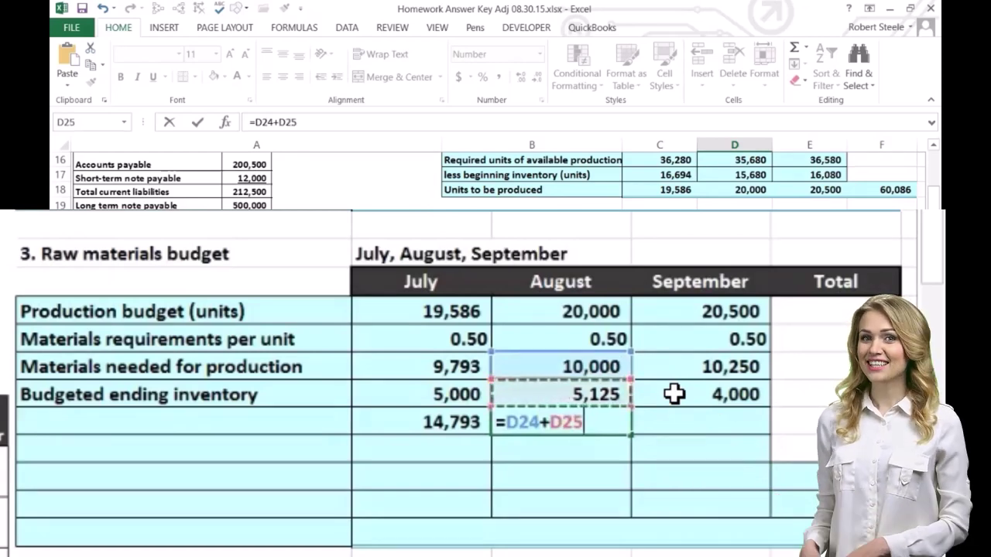
key("Tab")
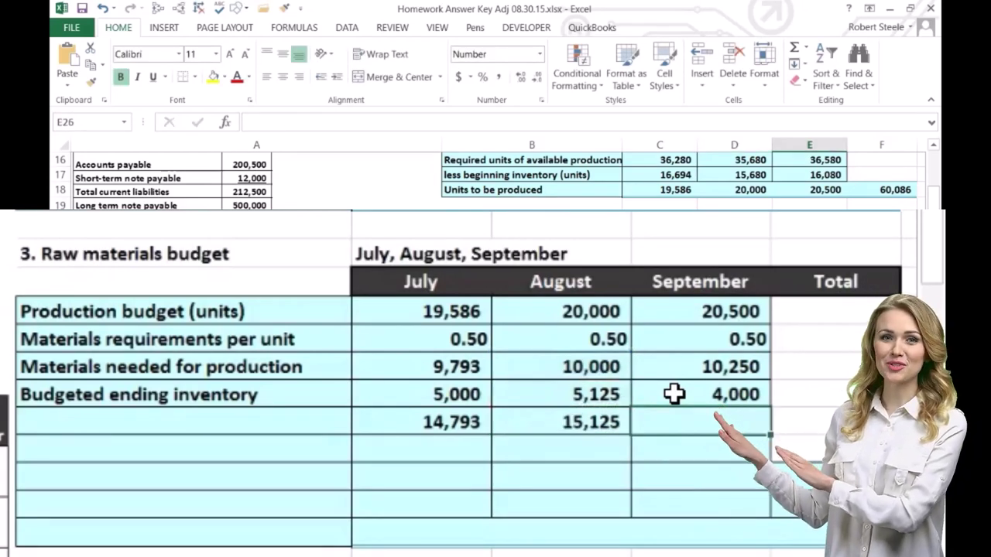
Step: Add September's materials needed for production and budgeted ending inventory in E26 with the formula =E24+E25
type("=")
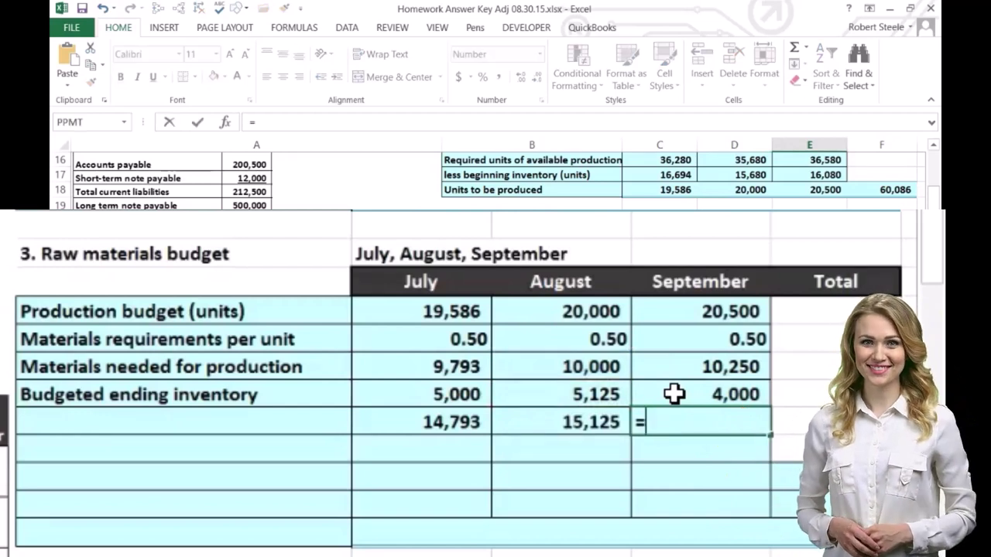
key("Up")
key("Up")
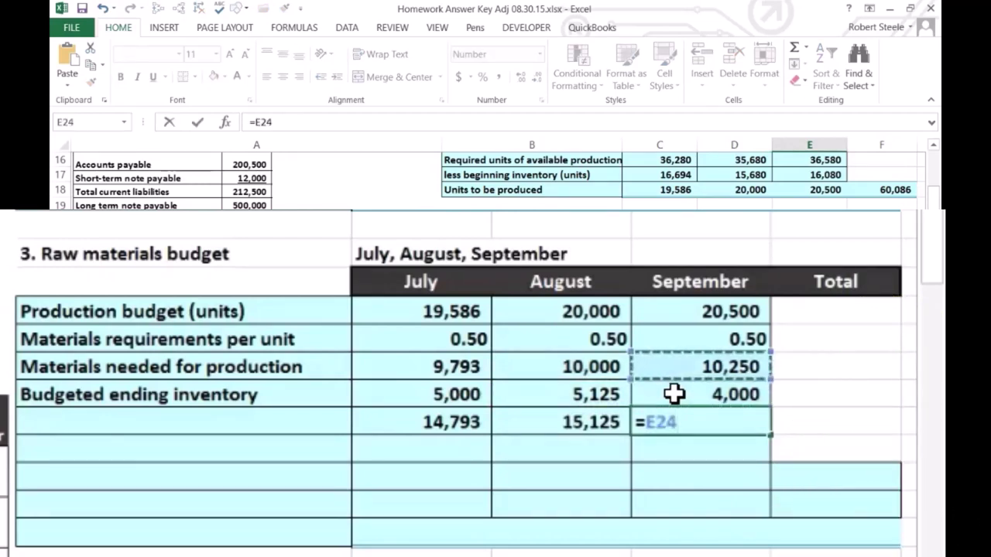
type("+")
key("Up")
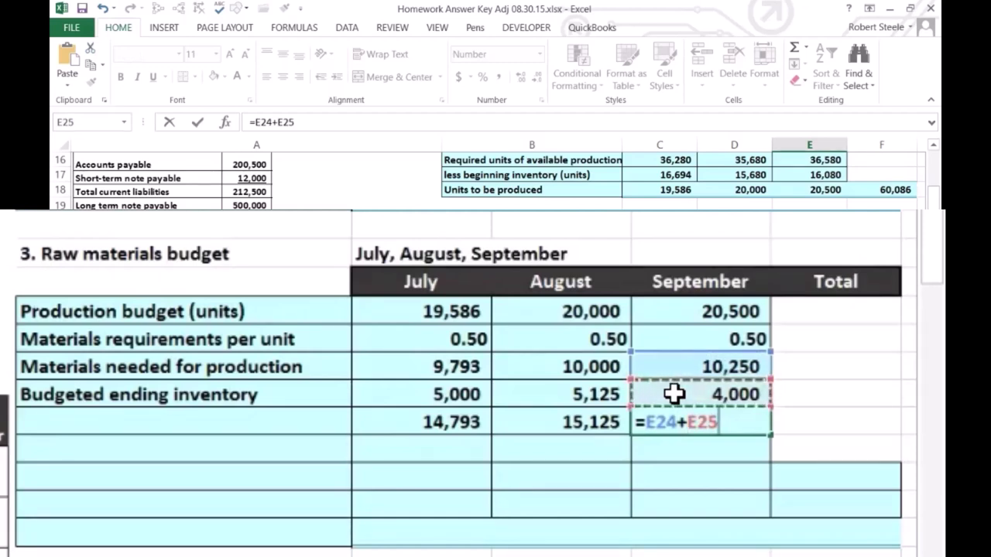
key("Return")
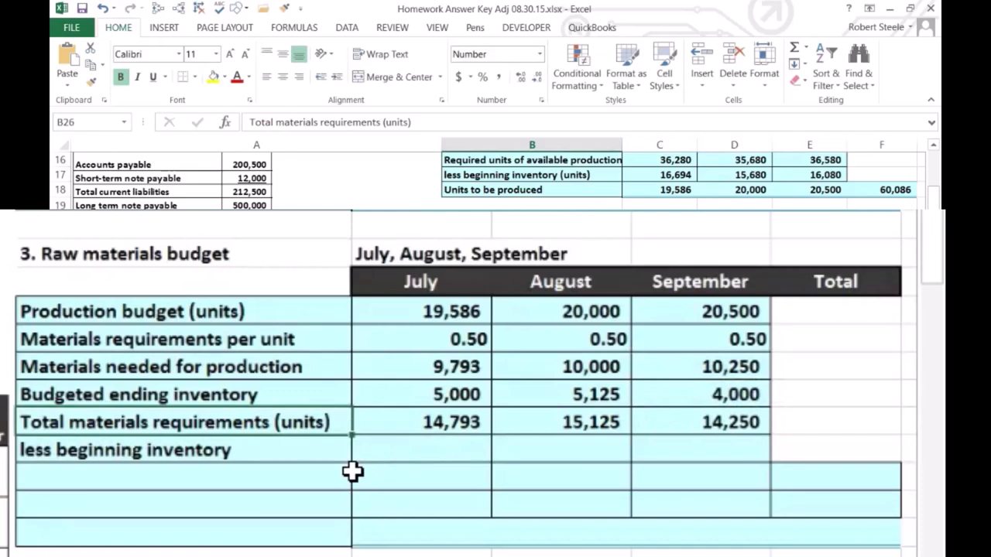
Step: Set August's beginning inventory in D27 to July's budgeted ending inventory with the formula =C25
key("Right")
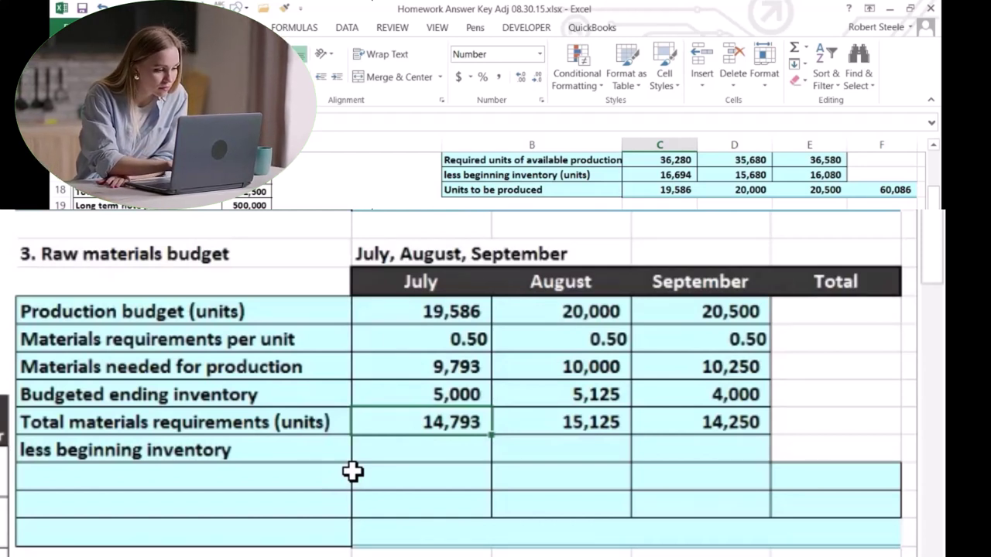
key("Down")
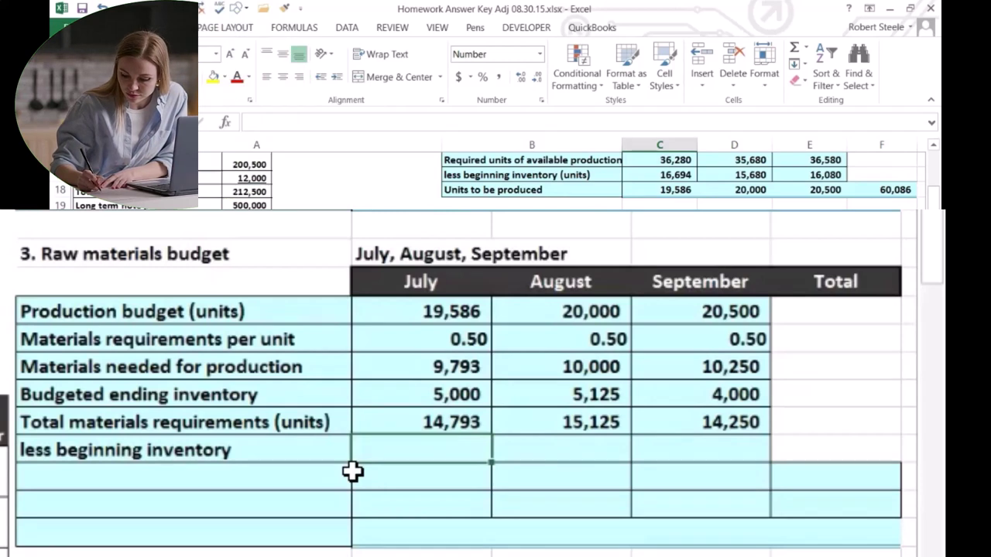
left_click(375, 420)
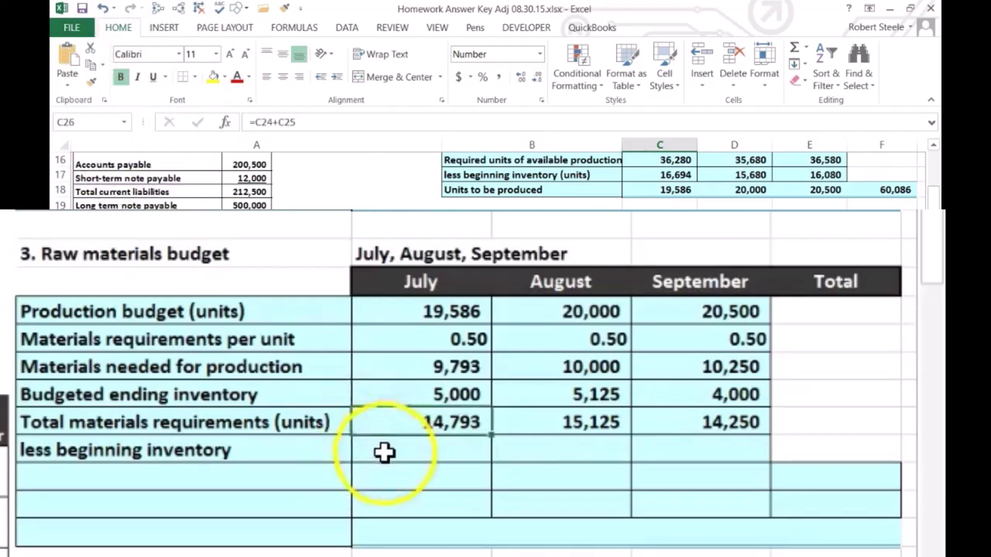
left_click(388, 456)
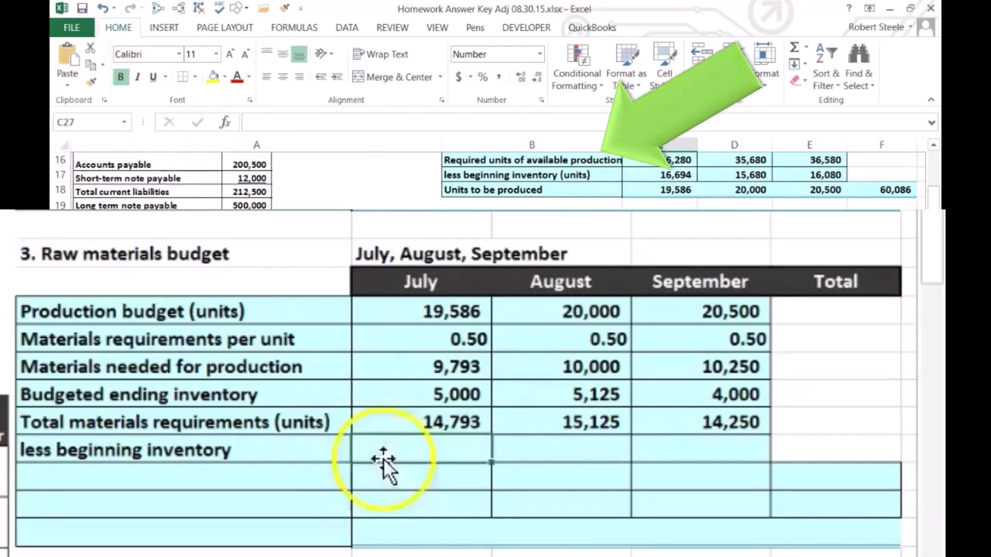
key("Right")
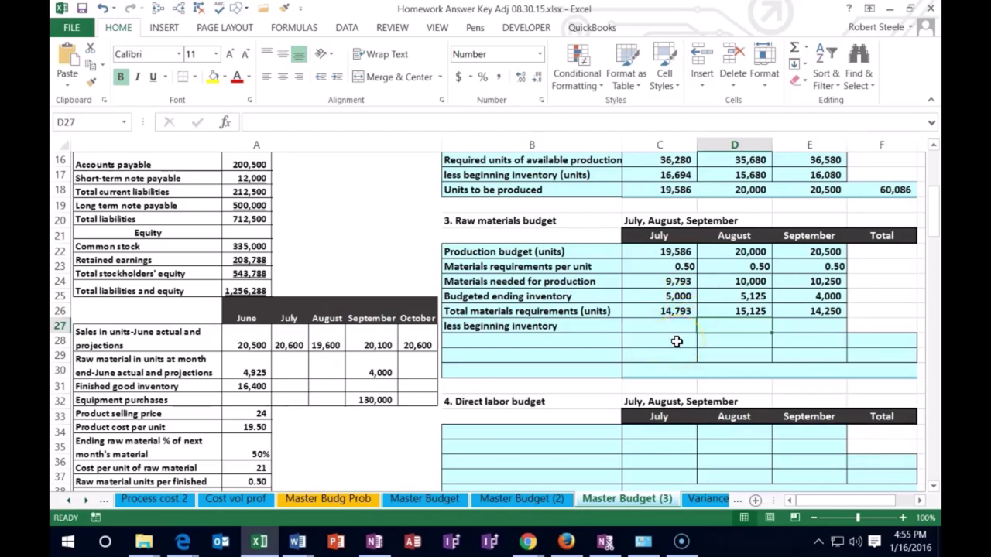
type("=")
left_click(676, 295)
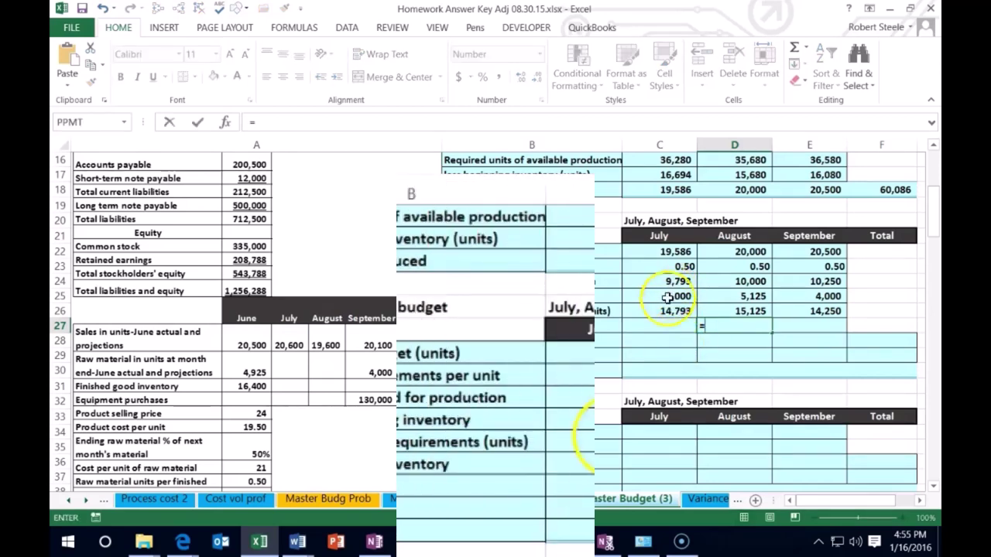
key("Tab")
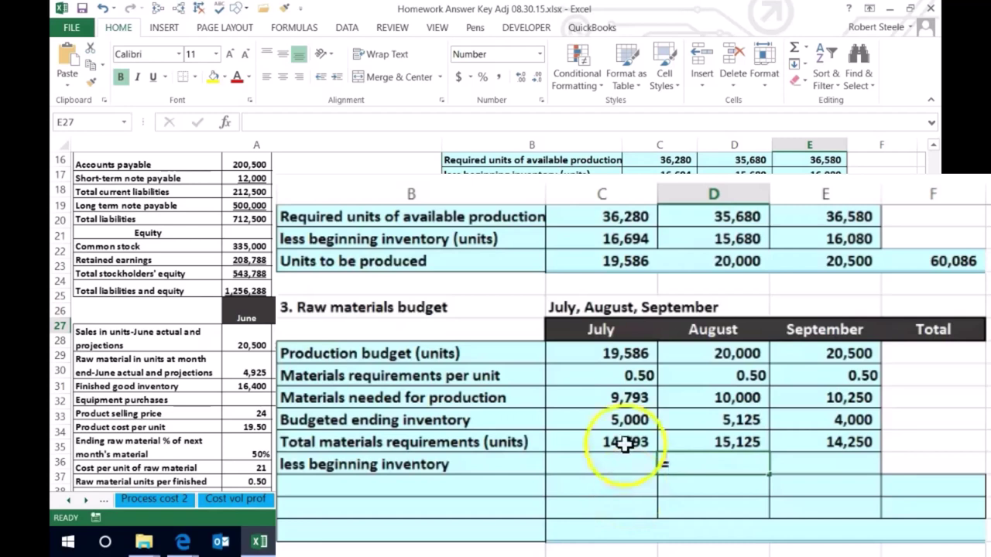
left_click(613, 422)
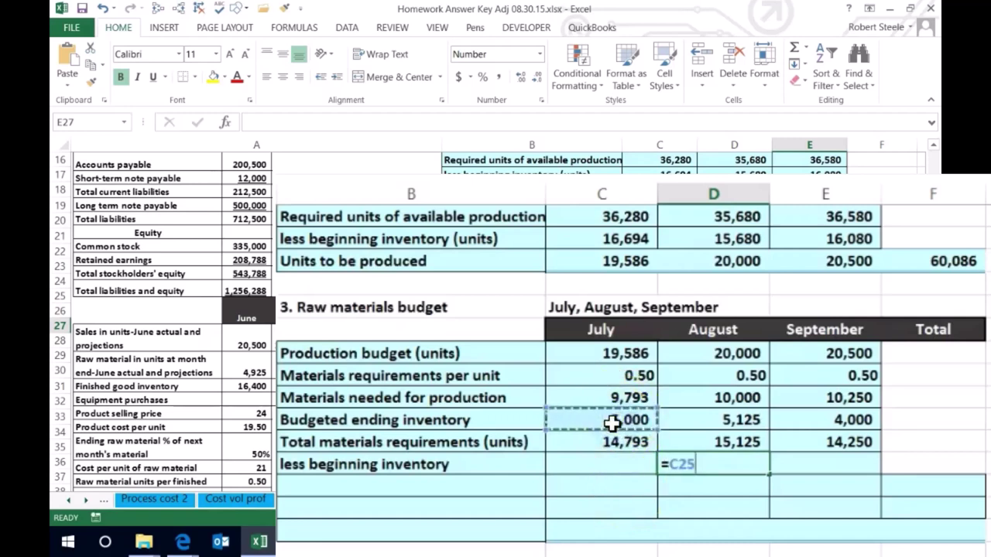
key("Tab")
Step: Set September's beginning inventory in E27 to August's ending inventory with =D25, and enter 4925 as July's beginning inventory in C27
type("=")
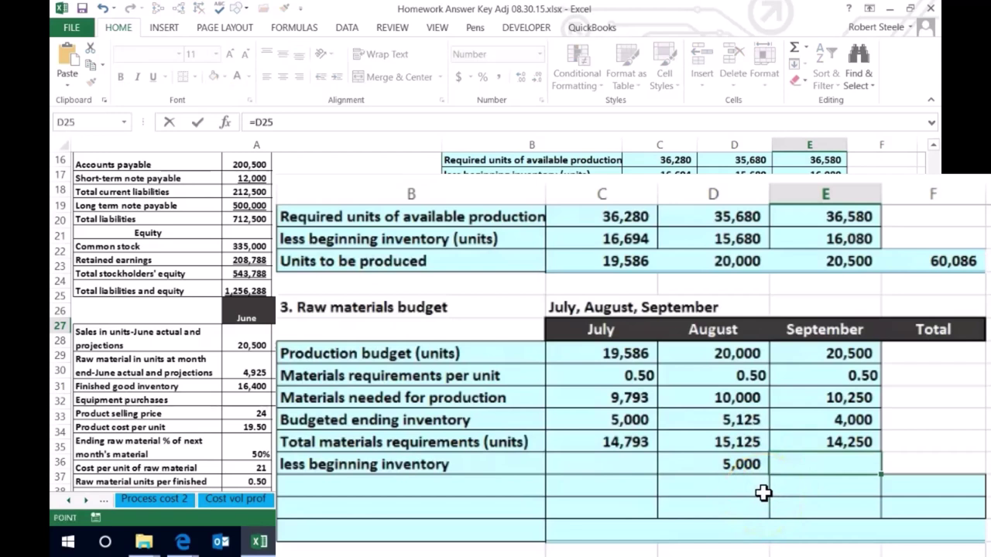
key("Escape")
left_click(757, 438)
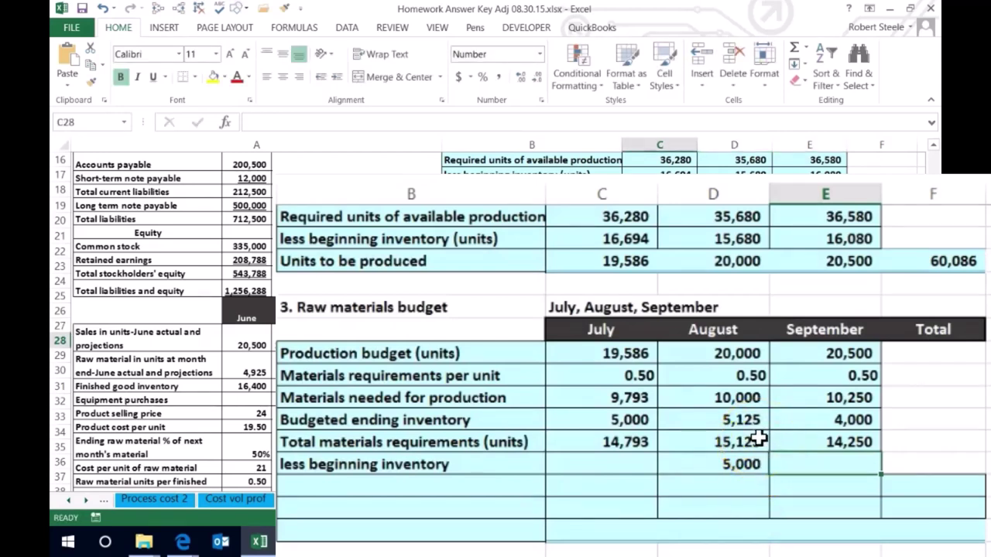
left_click_drag(763, 476, 825, 499)
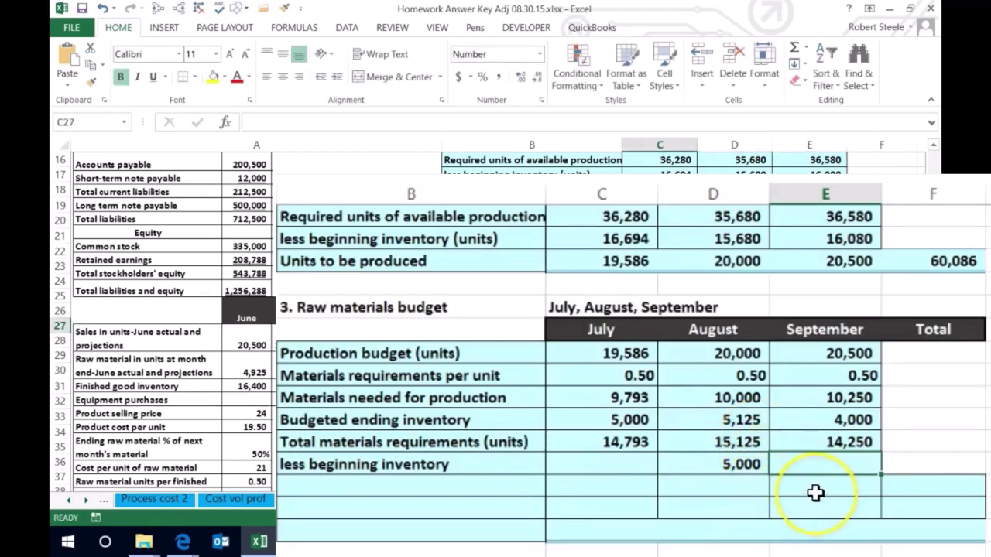
type("=")
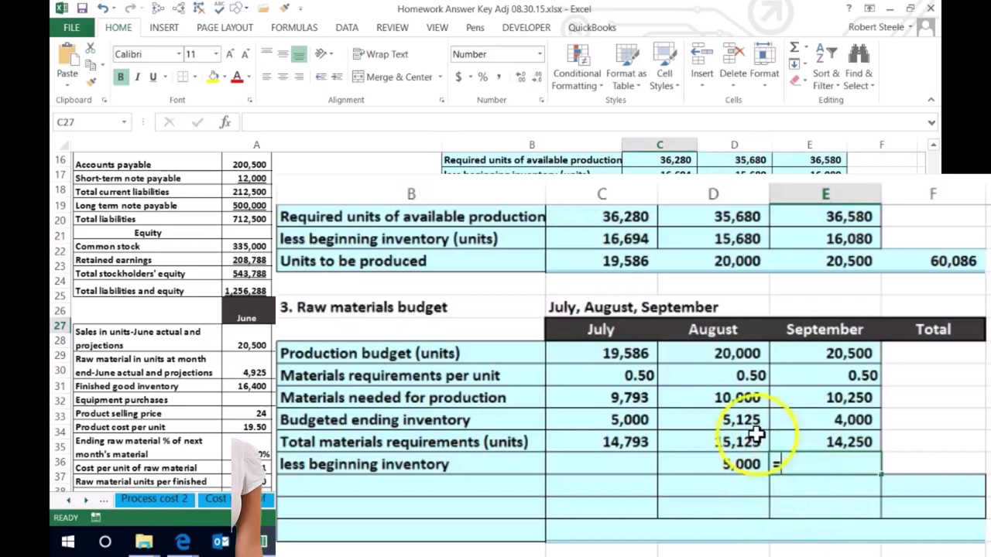
left_click(751, 424)
key("Return")
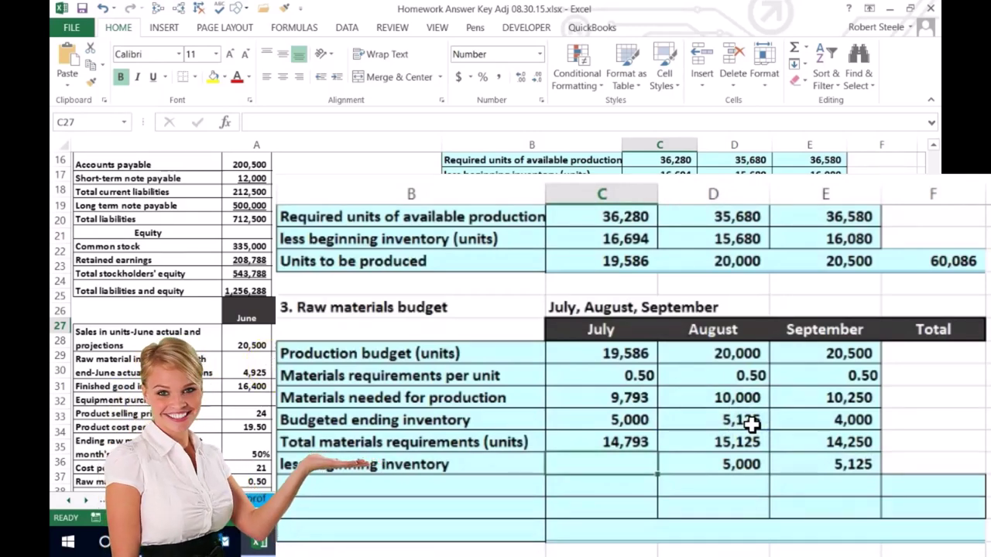
type("4925")
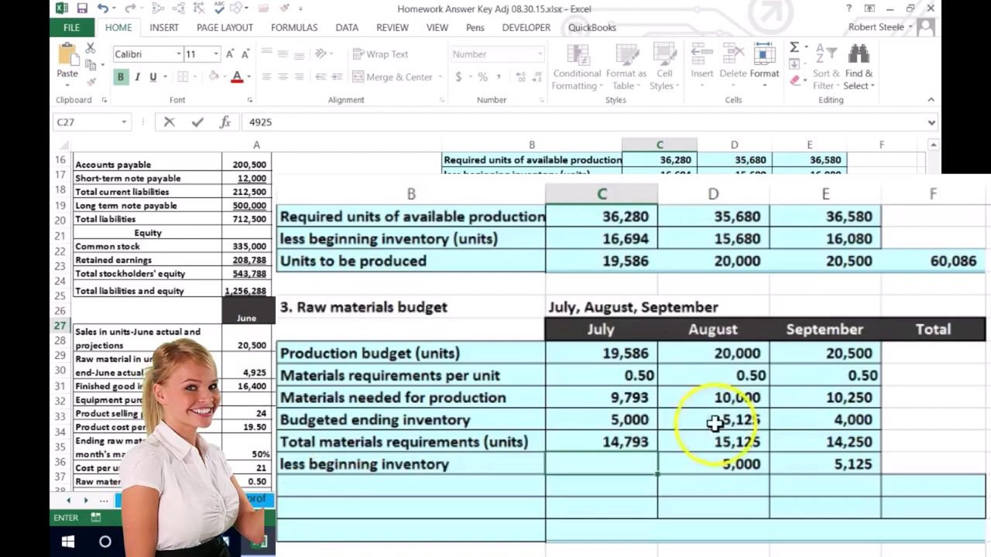
key("Return")
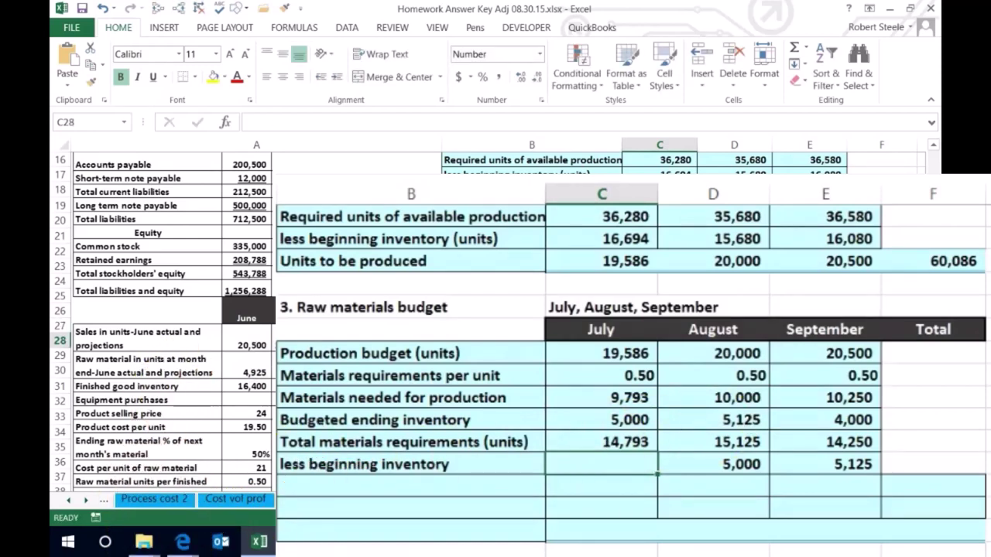
Step: Calculate July's materials to be purchased in C28 by subtracting beginning inventory from total requirements with =C26-C27
type("=C26")
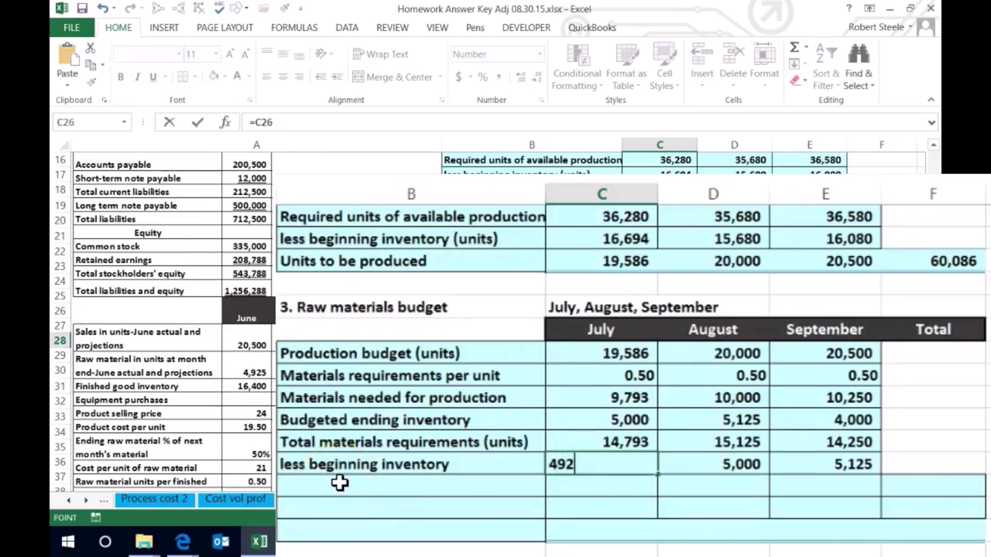
type("-")
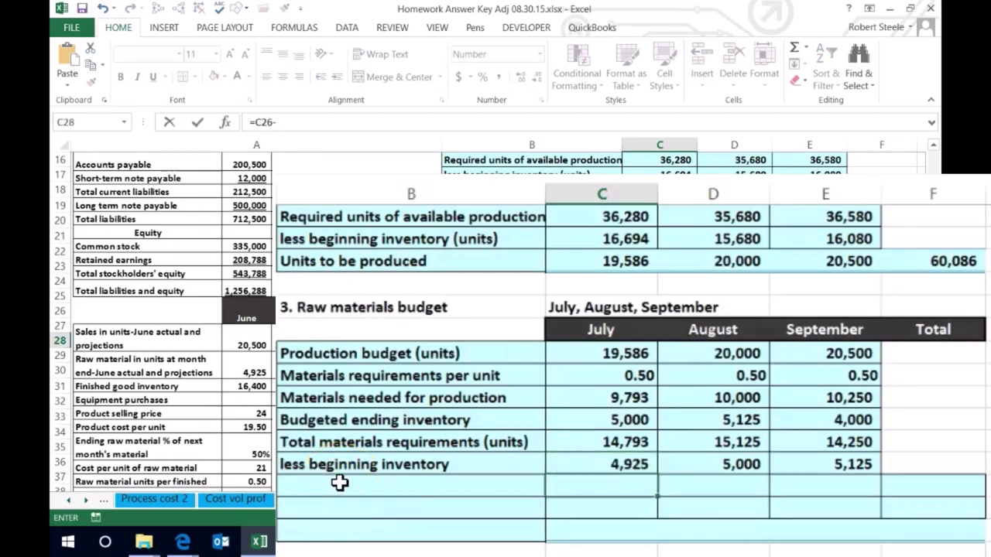
key("Up")
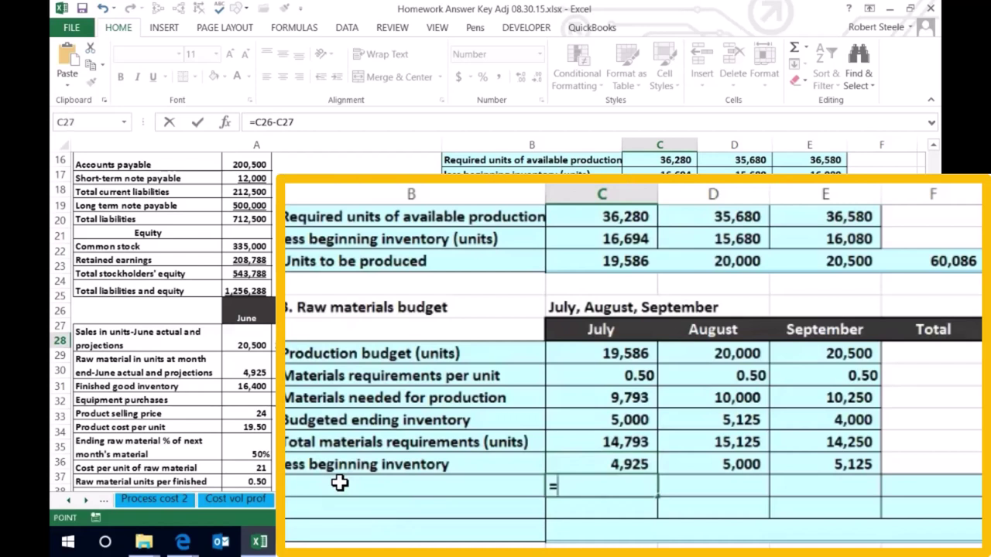
key("Tab")
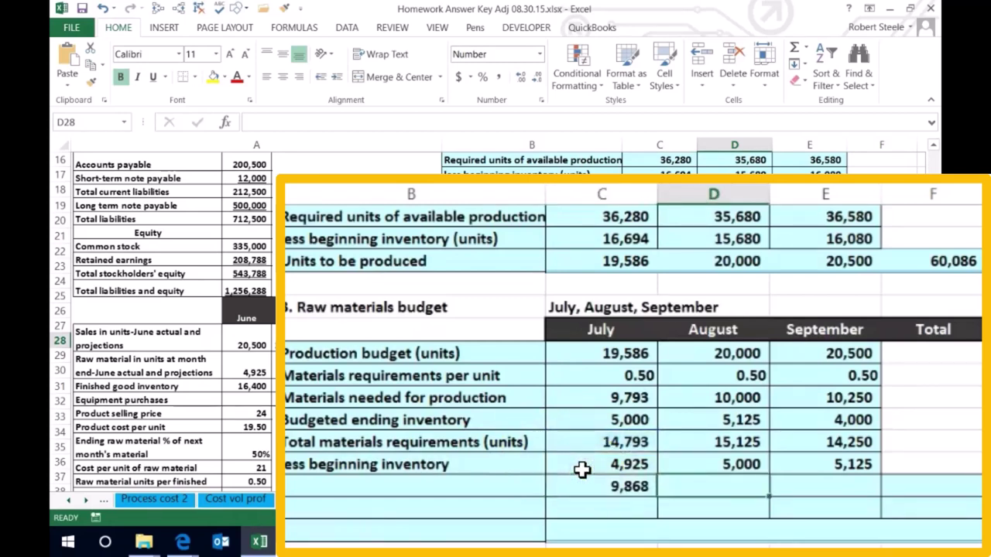
Step: Calculate August's materials to be purchased in D28 by subtracting beginning inventory from total requirements with =D26-D27
type("=")
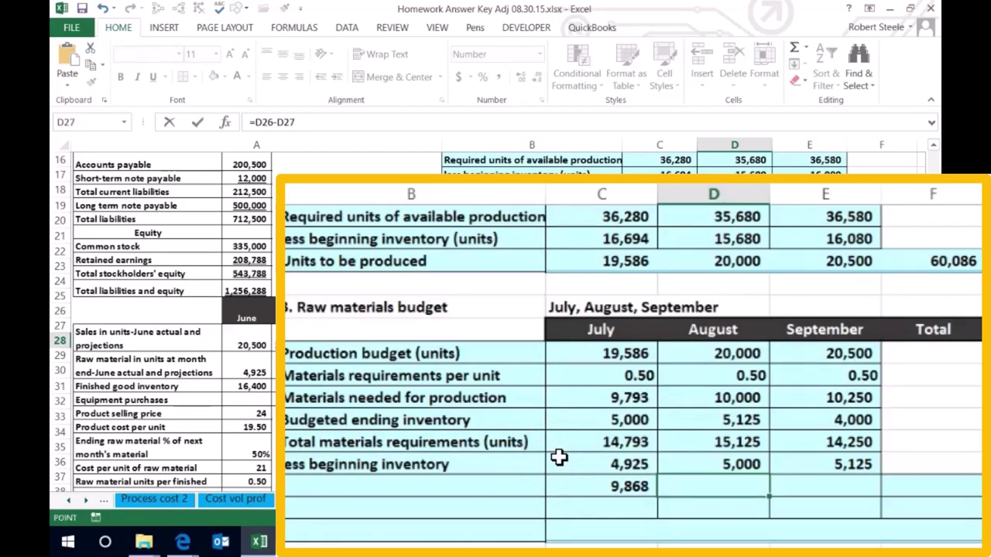
left_click(723, 443)
key("Tab")
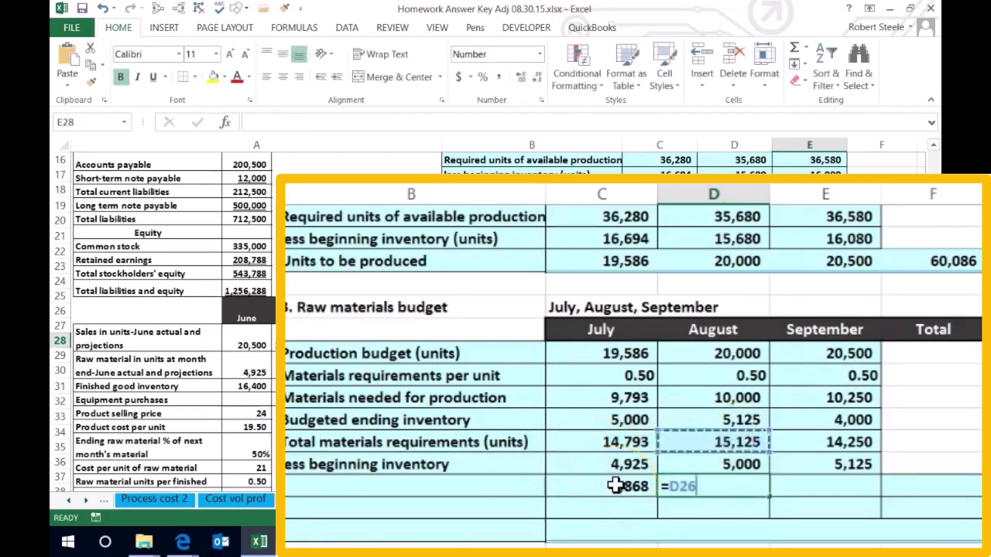
Step: Calculate September's materials to be purchased in E28 by subtracting beginning inventory from total requirements with =E26-E27
type("=")
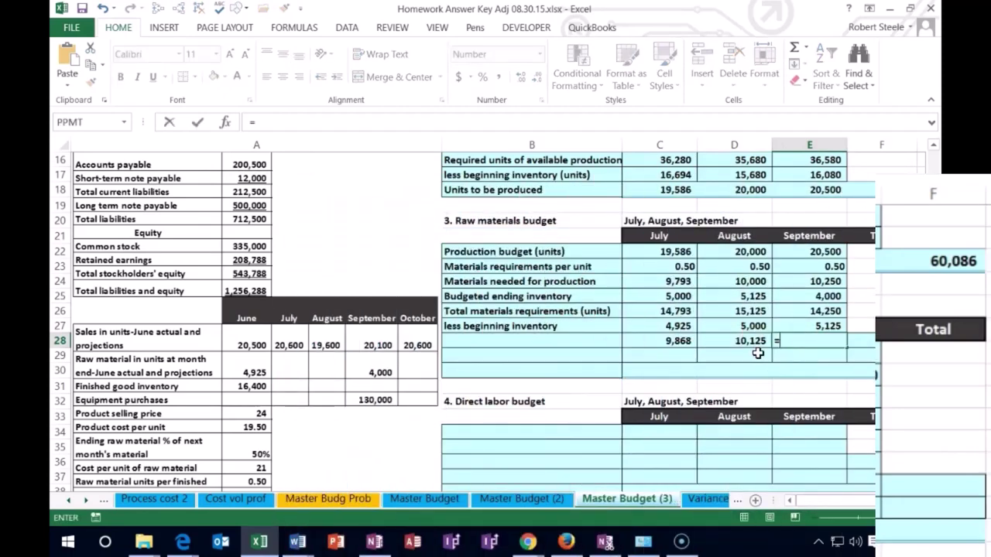
left_click(818, 310)
type("-")
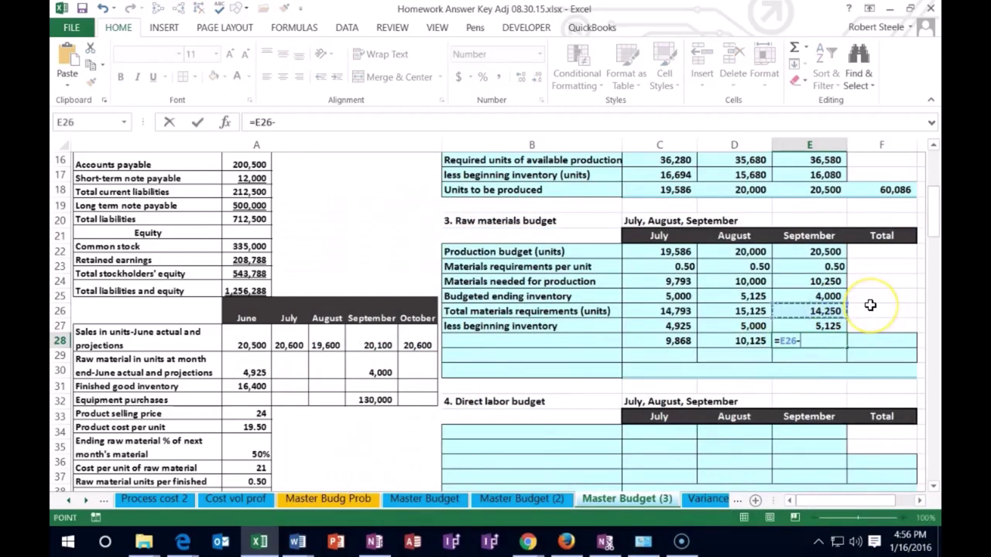
left_click(816, 329)
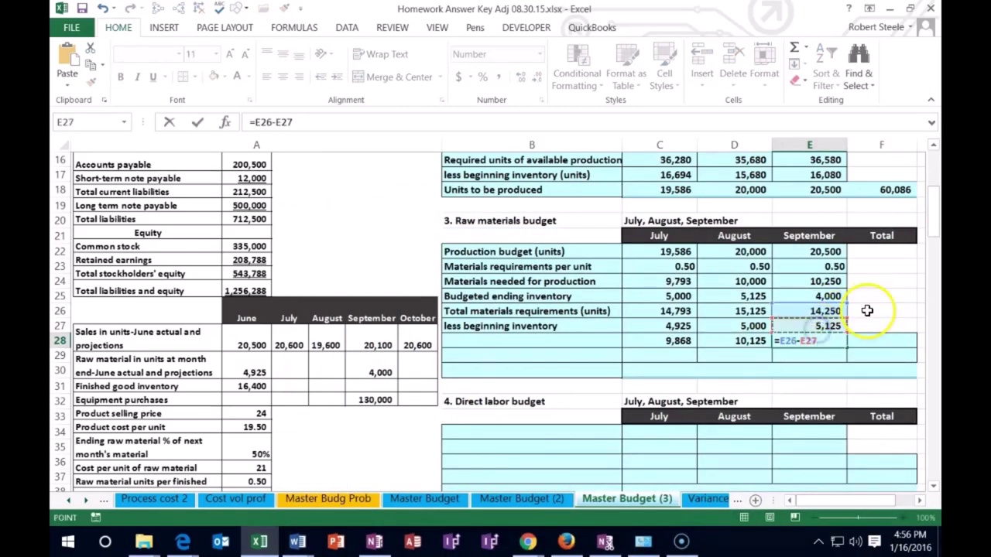
key("Return")
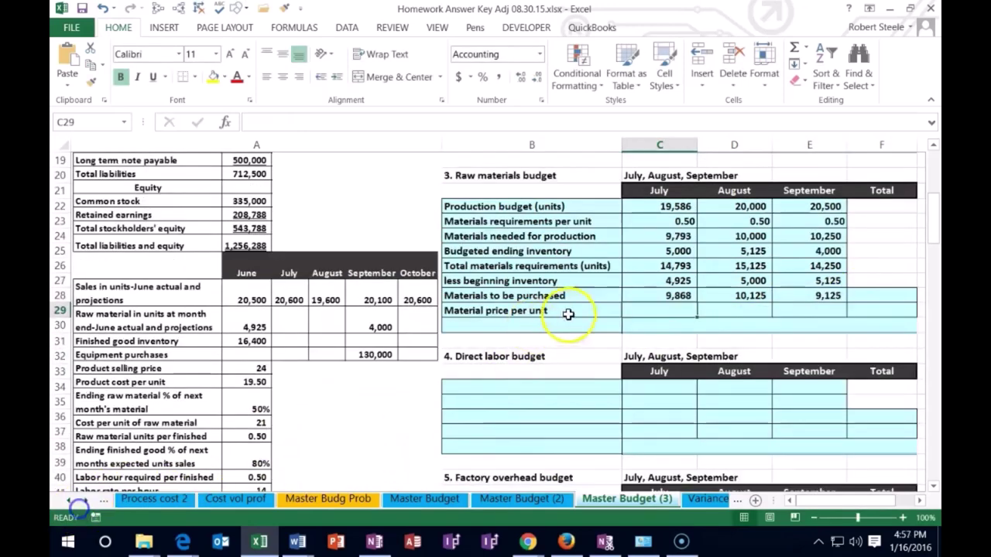
Step: Total the July to September materials to be purchased in F28 with the SUM function over C28:E28
left_click(882, 296)
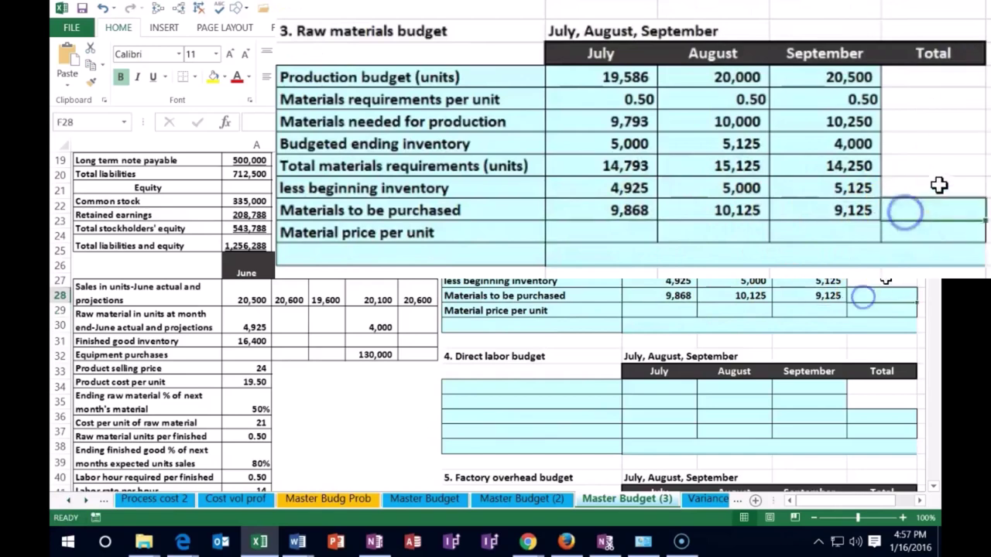
type("=s")
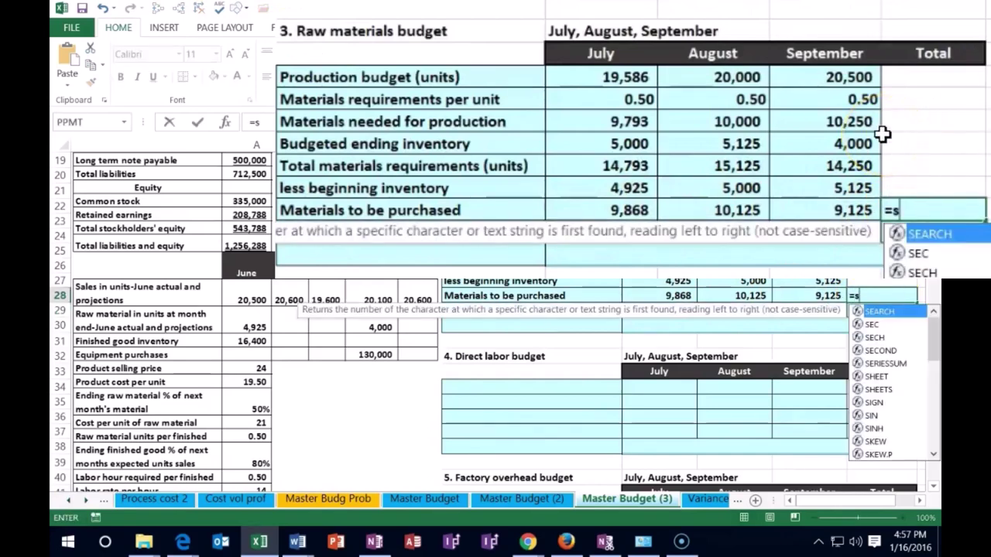
key("BackSpace")
type("sum(")
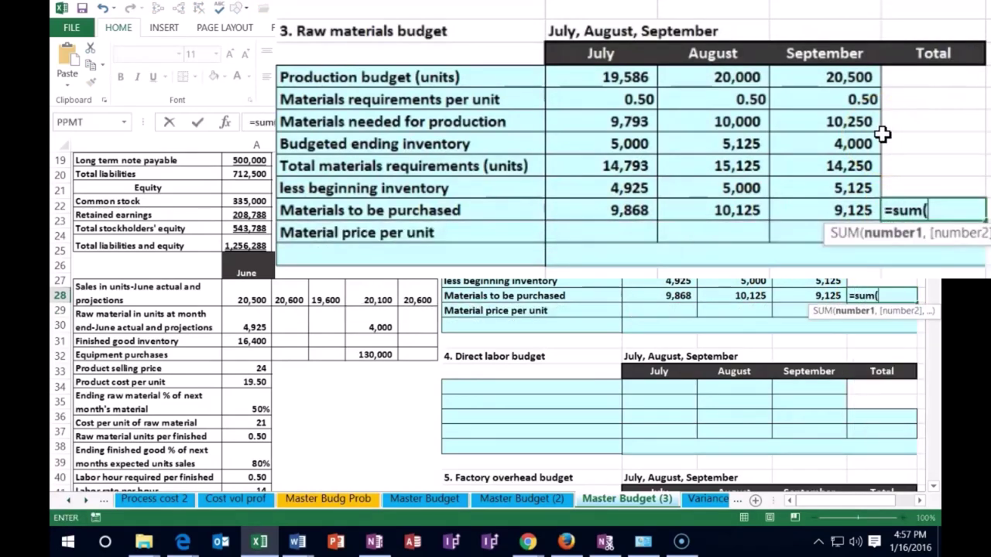
left_click_drag(625, 210, 825, 210)
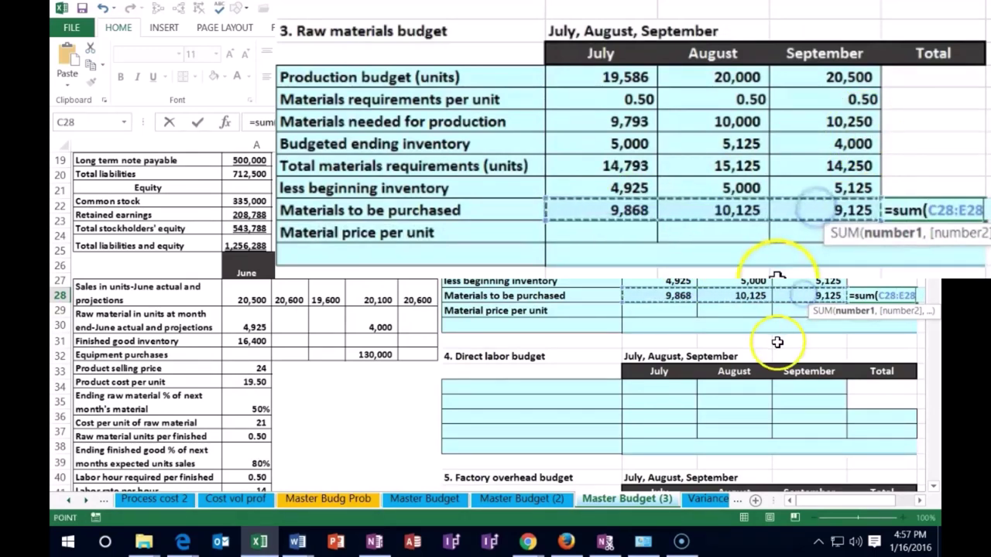
key("Return")
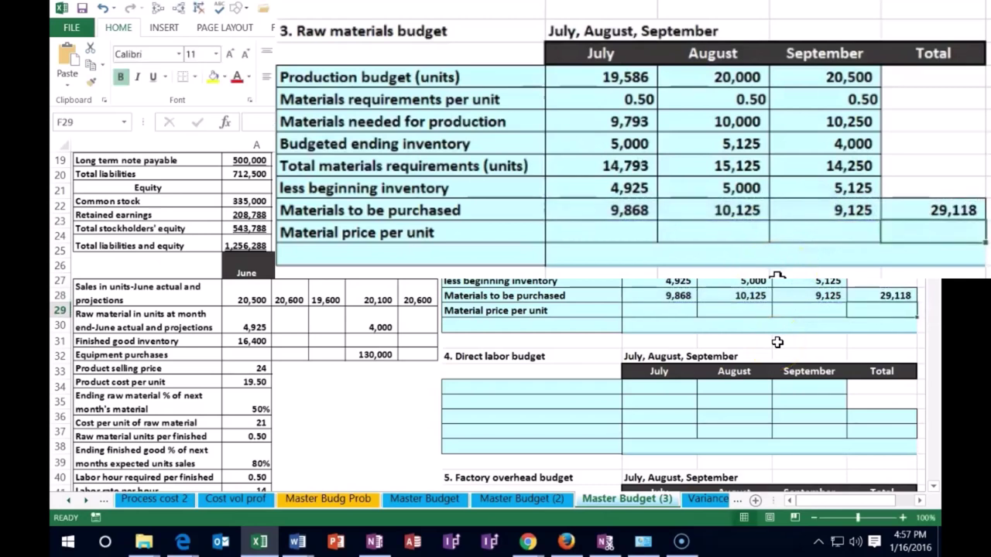
key("Left")
key("Left")
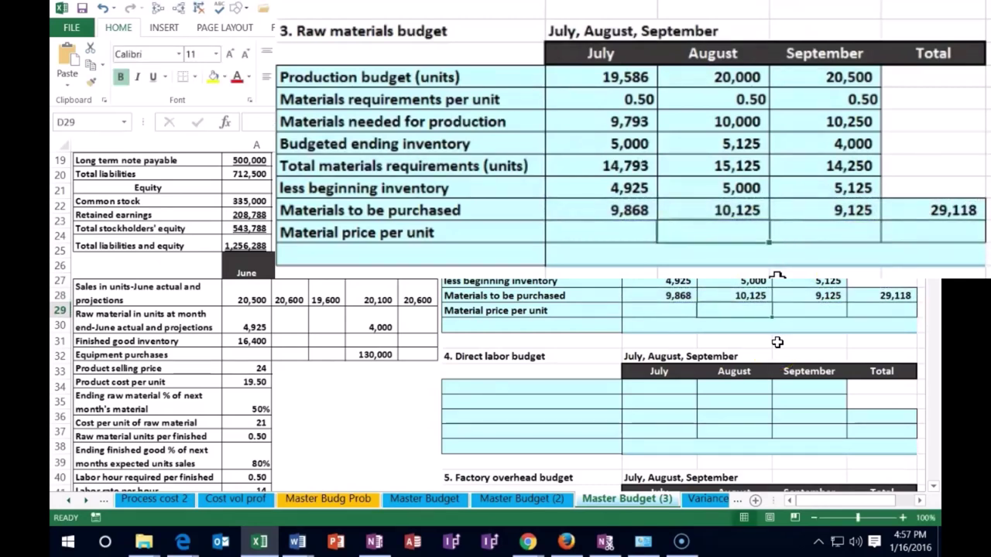
Step: Enter a material price per unit of 21 for July, August, September and the Total column in C29:F29
key("Left")
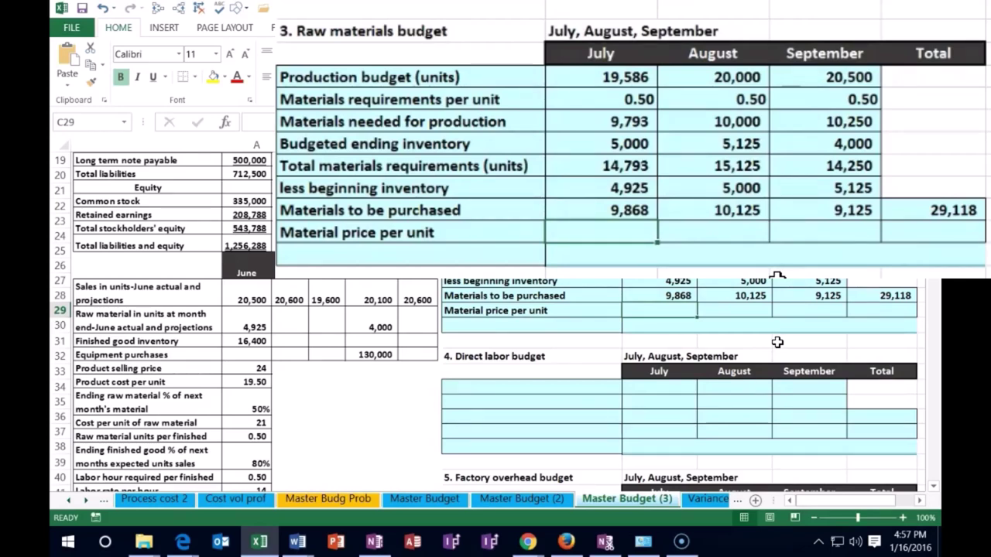
scroll(578, 386, "down", 1)
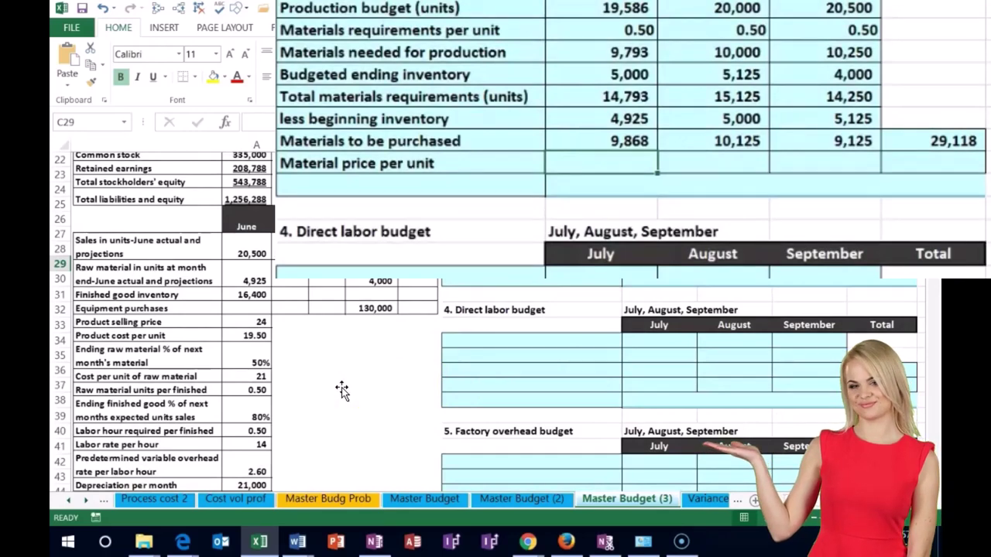
scroll(341, 391, "up", 1)
left_click(548, 391)
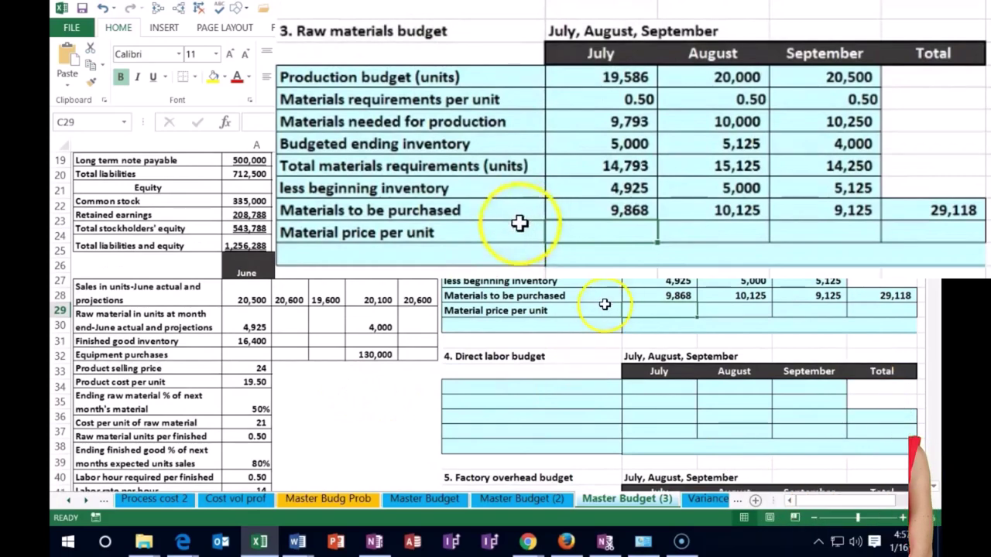
type("21")
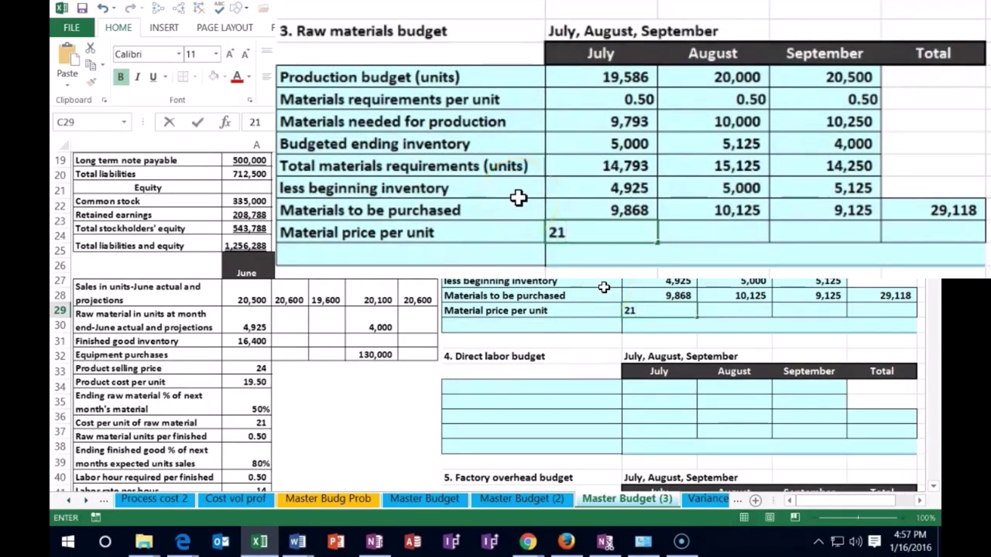
key("Tab")
type("21")
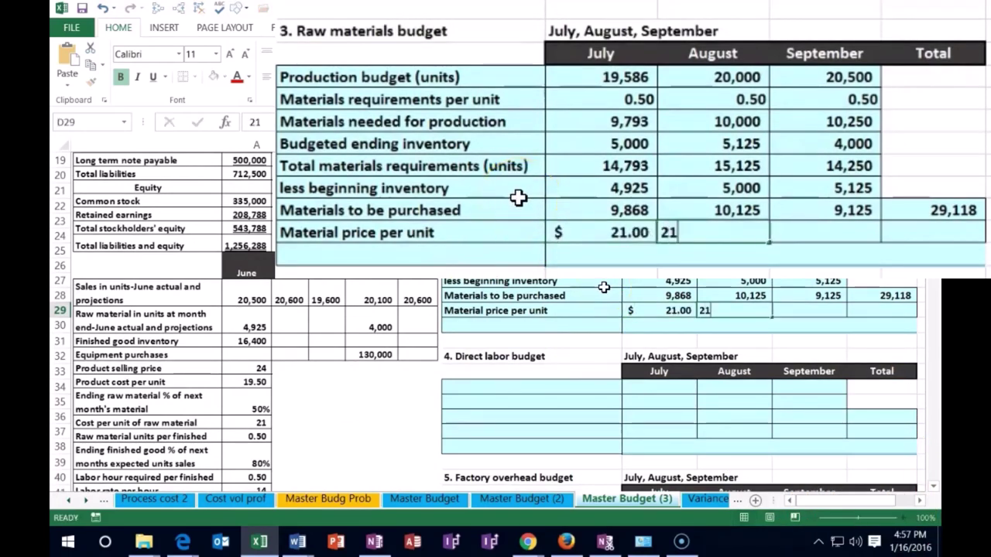
key("Tab")
type("21")
key("ctrl+Return")
key("Tab")
type("21")
key("Return")
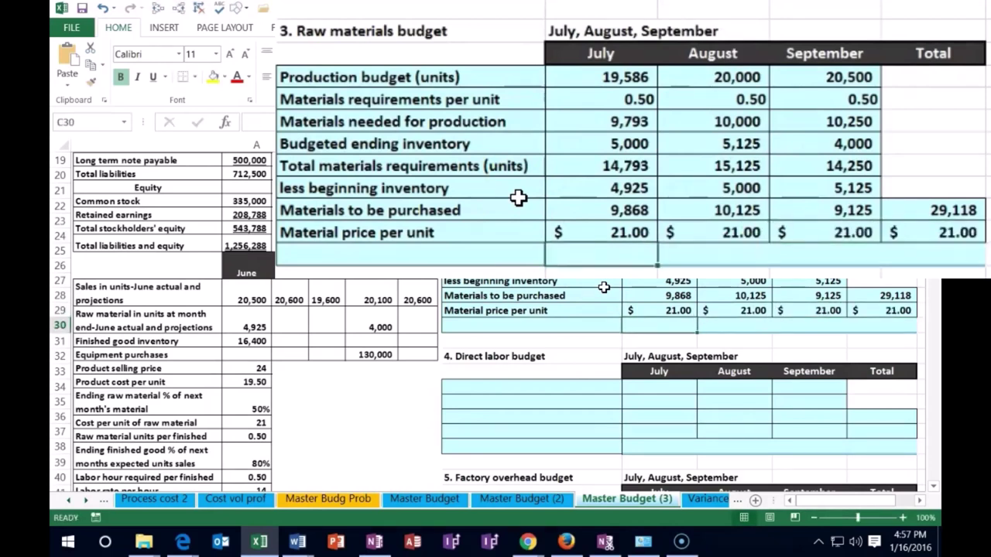
Step: Calculate July's materials purchase cost in C30 by multiplying materials to be purchased by unit price with =C28*C29
type("=")
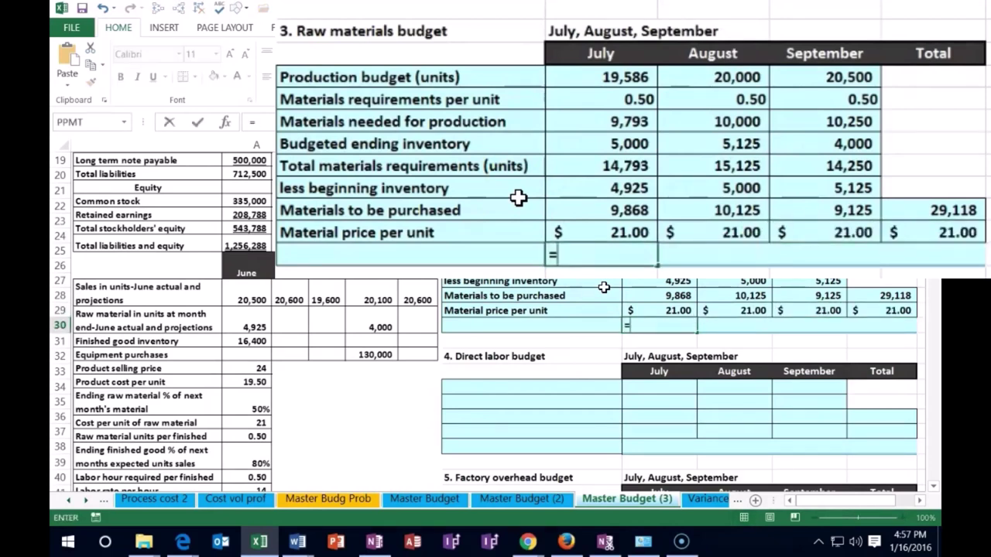
left_click(638, 294)
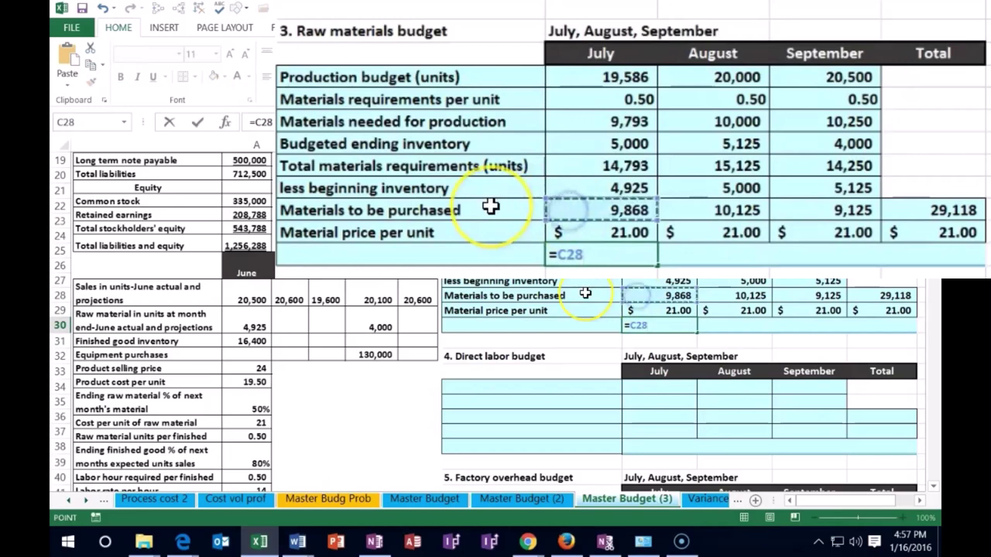
type("*")
left_click(641, 306)
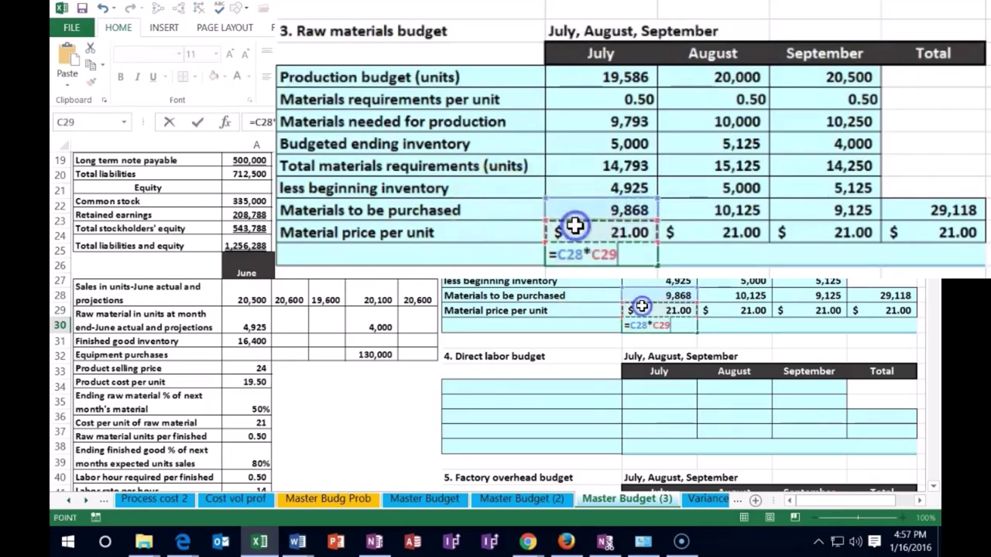
key("Tab")
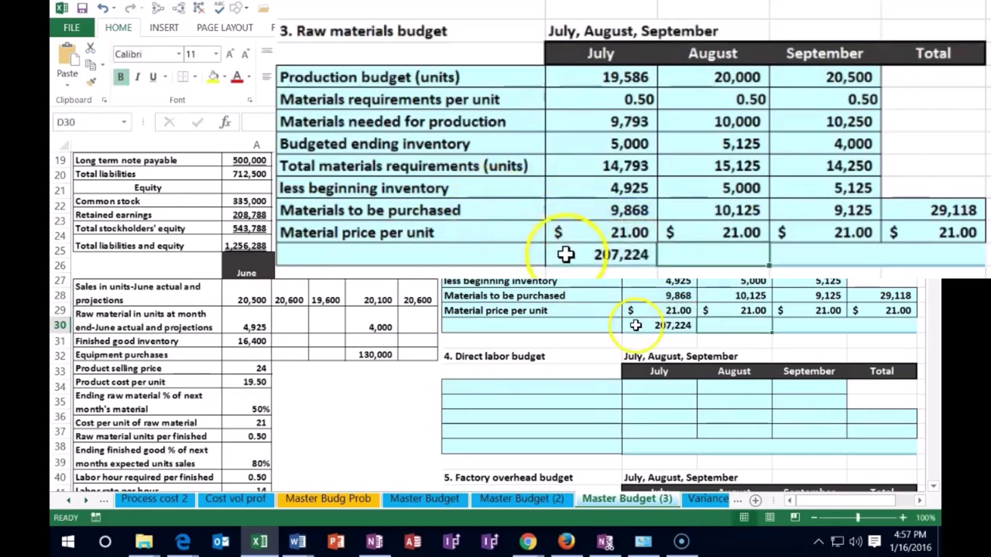
Step: Copy the currency format of July's material price in C29 onto the purchase cost in C30 with Format Painter
left_click(565, 256)
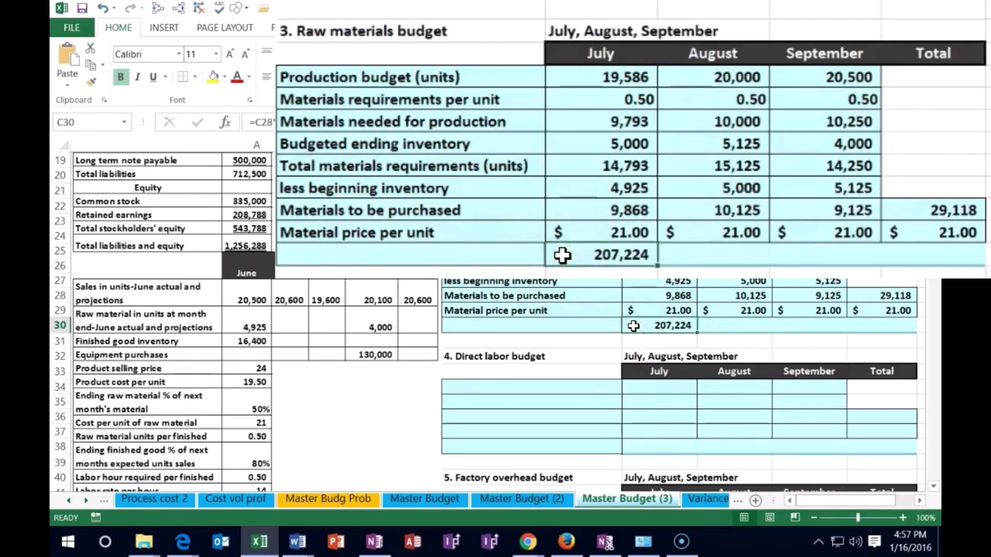
left_click(630, 311)
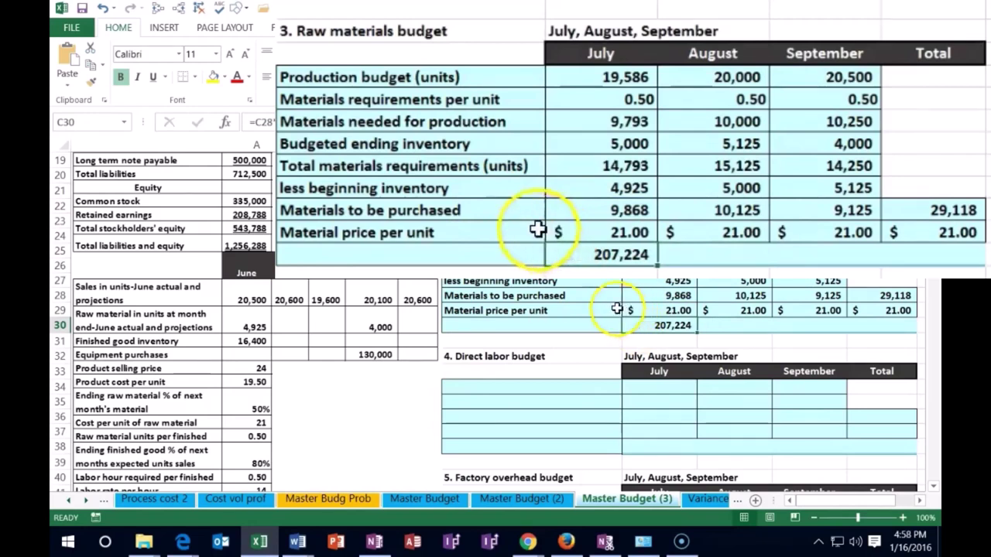
key("ctrl+c")
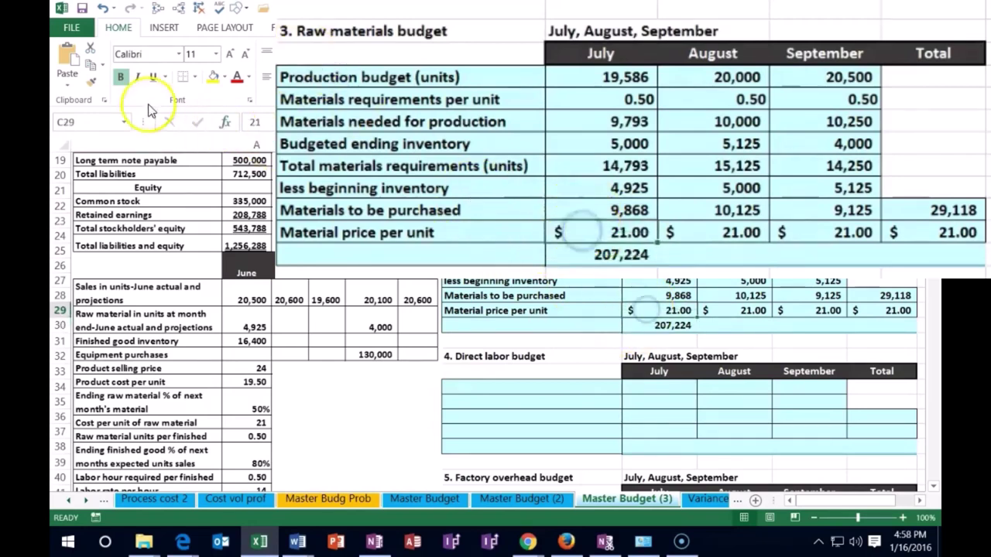
left_click(91, 81)
left_click(657, 325)
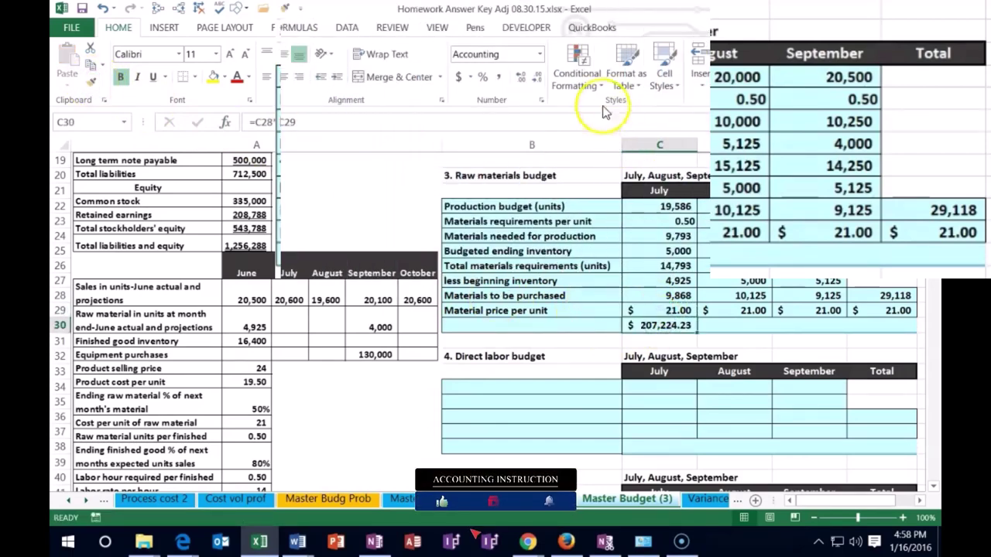
left_click(586, 74)
mouse_move(615, 147)
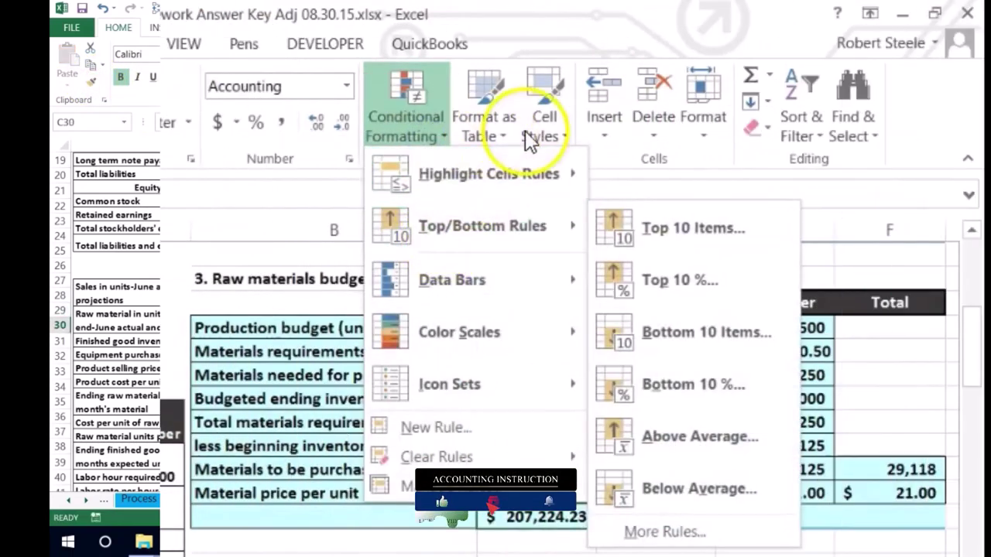
left_click(547, 120)
left_click(846, 348)
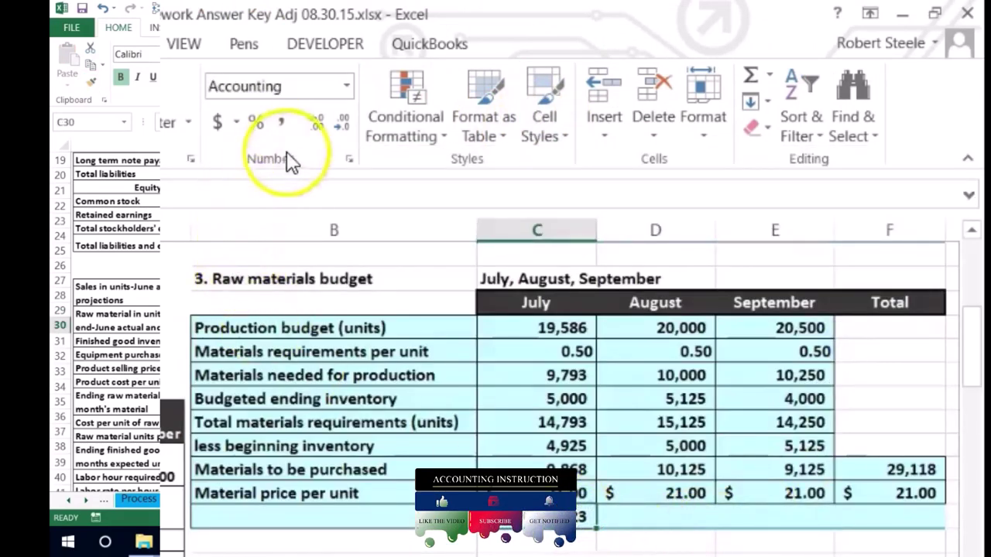
Step: Remove both decimal places from C30 and apply its format to D30:F30 with Format Painter
left_click(340, 123)
left_click(340, 123)
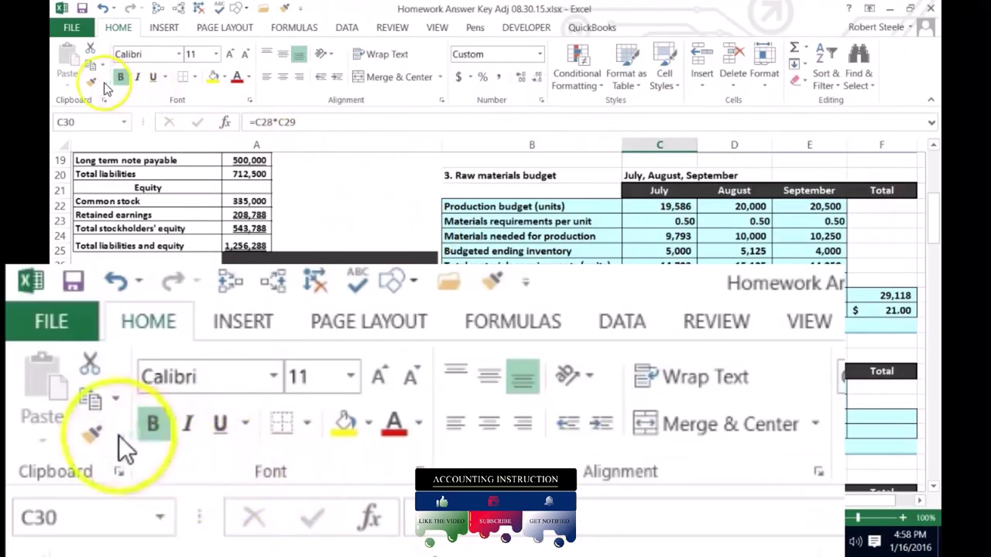
left_click(90, 80)
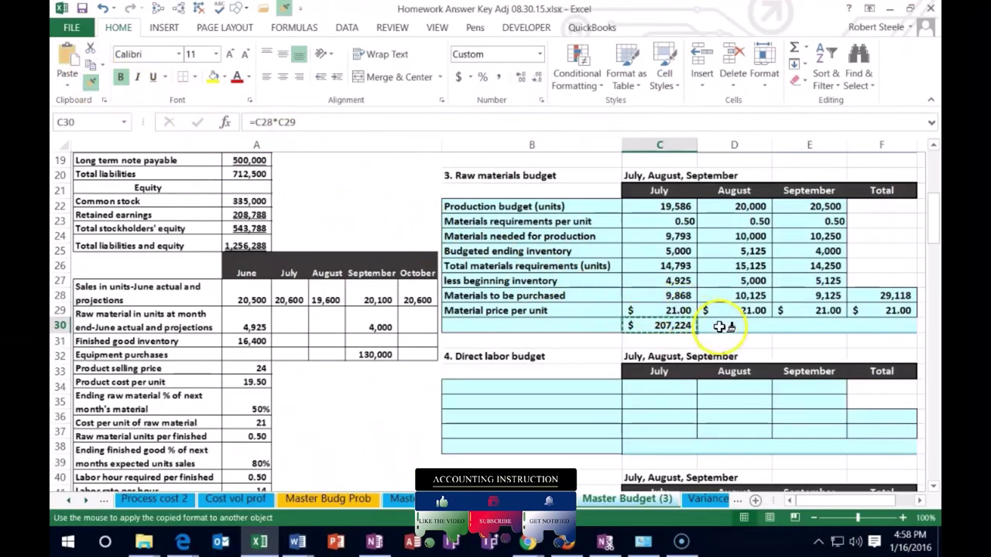
left_click_drag(720, 326, 882, 325)
left_click(801, 354)
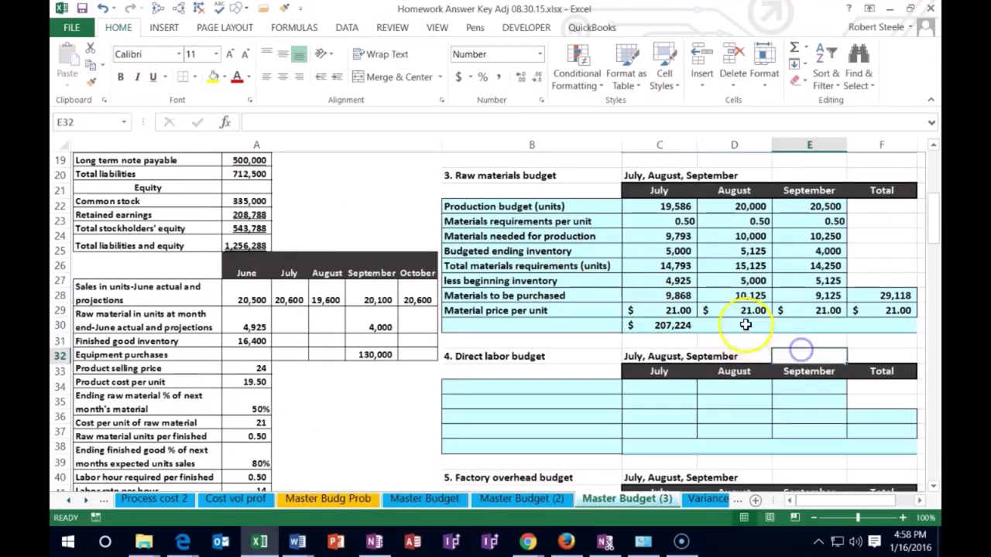
Step: Calculate August's materials purchase cost in D30 by multiplying materials to be purchased by unit price with =D28*D29
left_click(745, 325)
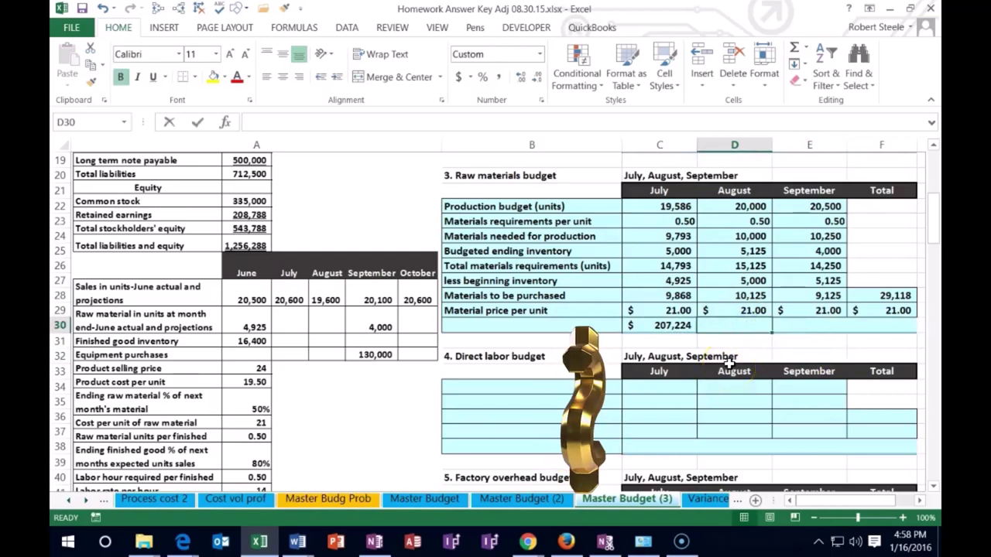
type("=")
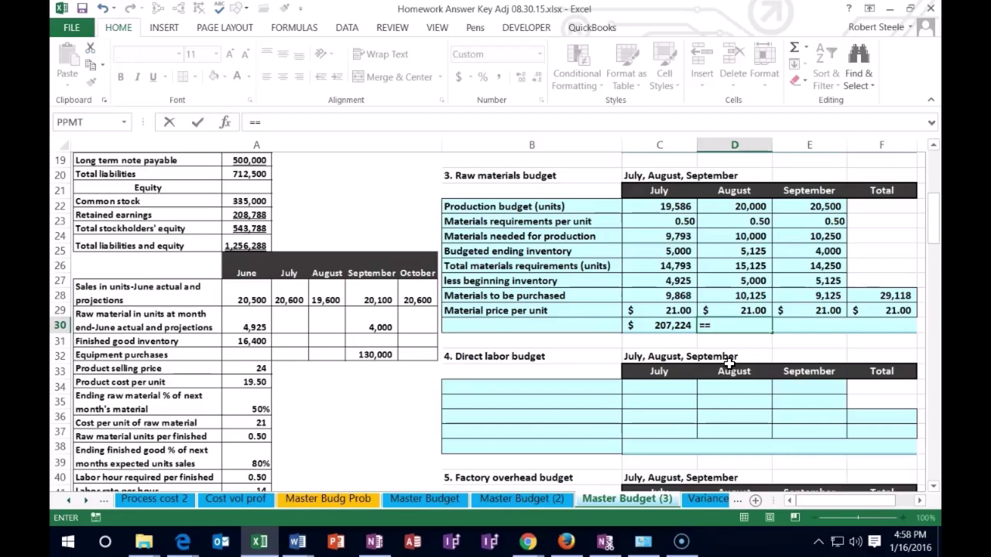
left_click(734, 295)
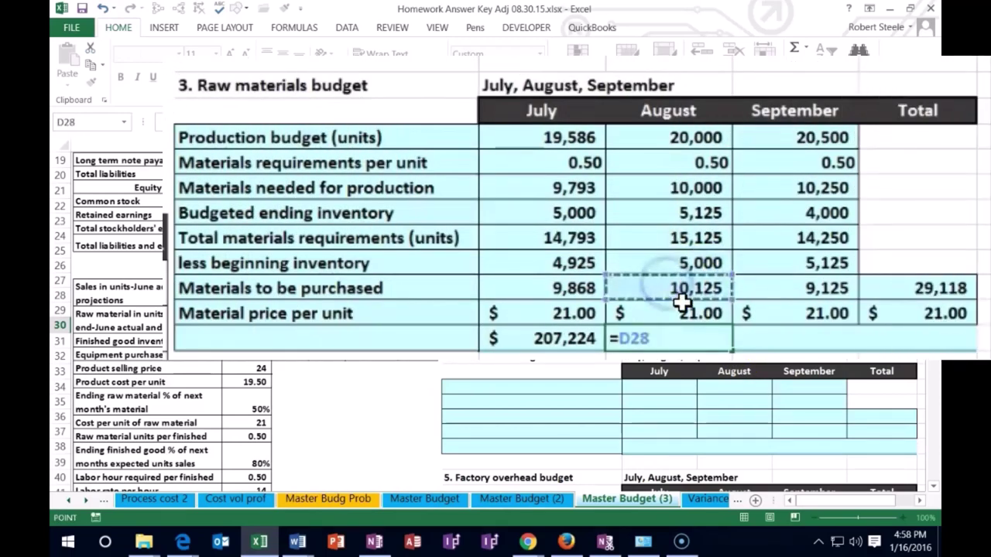
type("*")
left_click(696, 321)
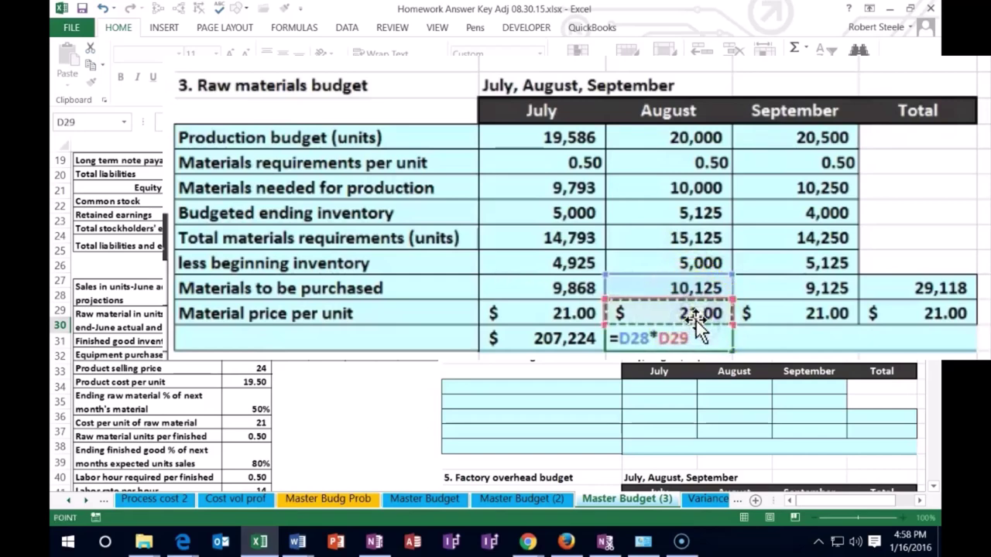
left_click(739, 340)
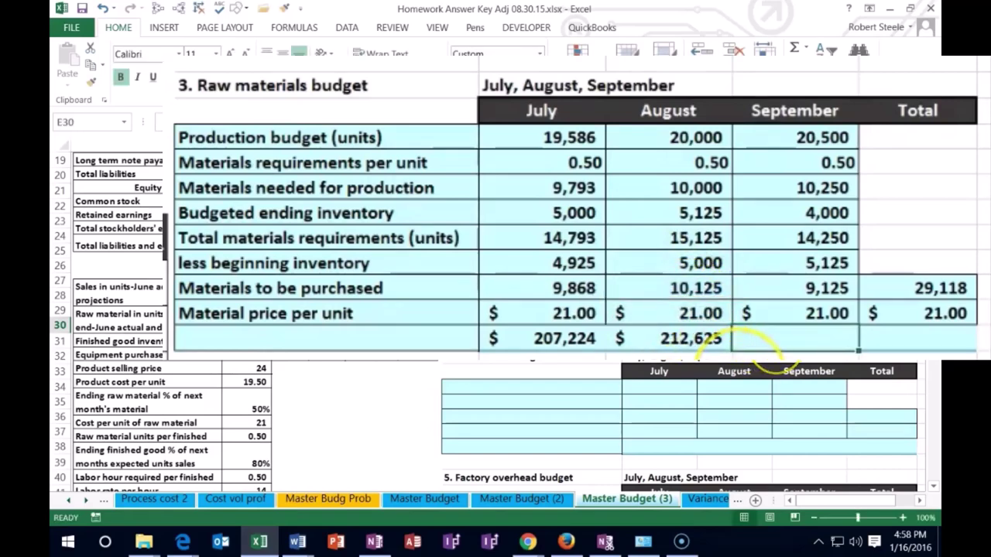
Step: Calculate September's materials purchase cost in E30 by multiplying materials to be purchased by unit price with =E28*E29
type("=")
left_click(795, 288)
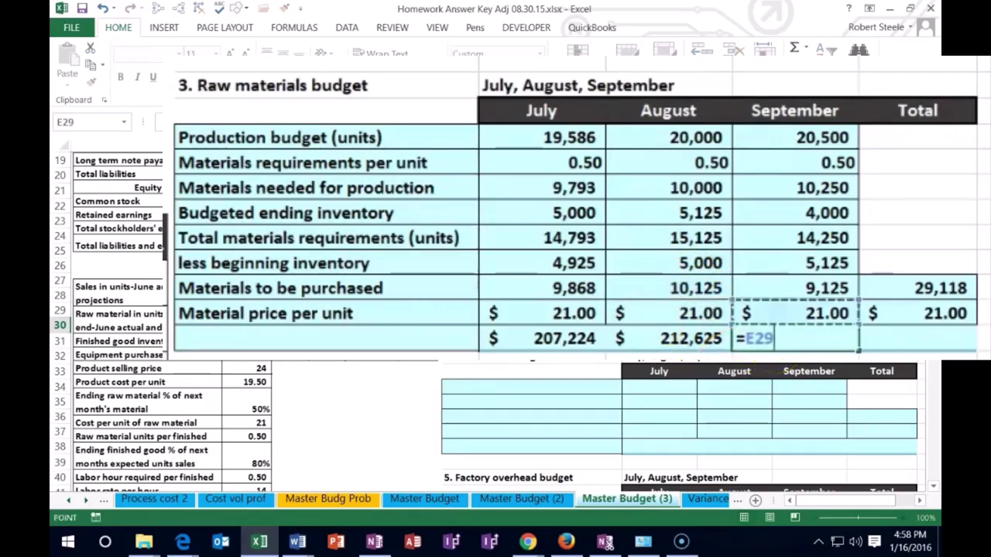
type("*")
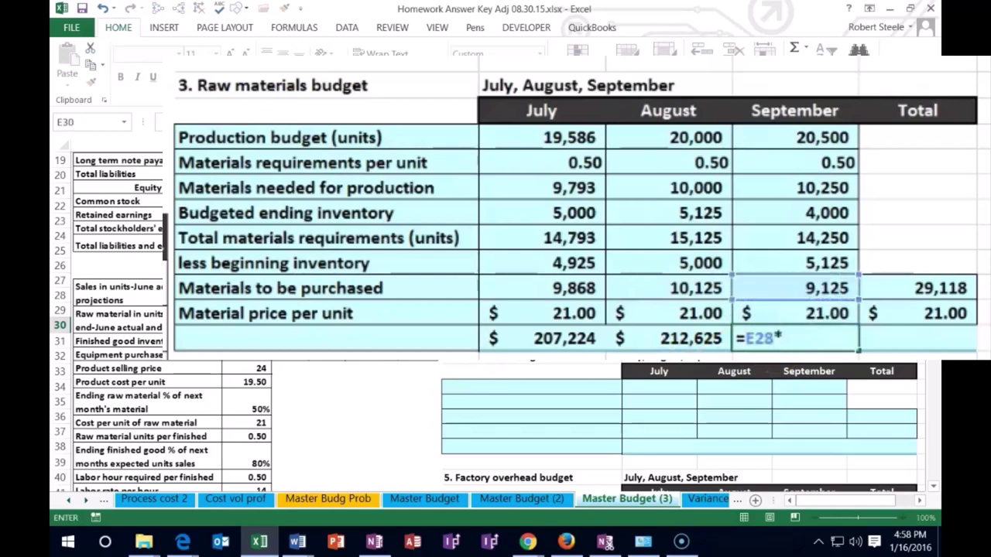
left_click(827, 312)
key("Tab")
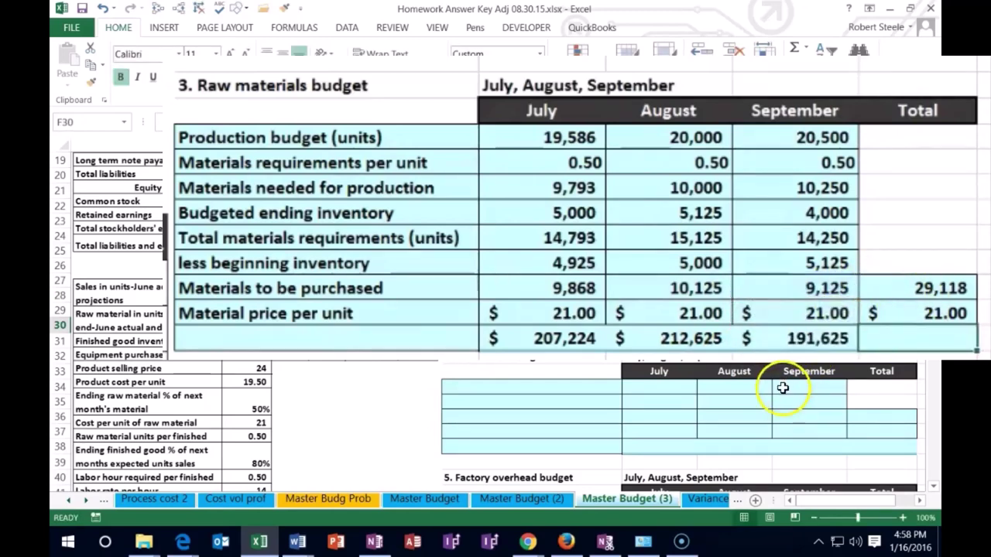
Step: Calculate the total purchase cost in F30 with =F28*F29 and check it against the sum of C30:E30
left_click_drag(592, 338, 774, 341)
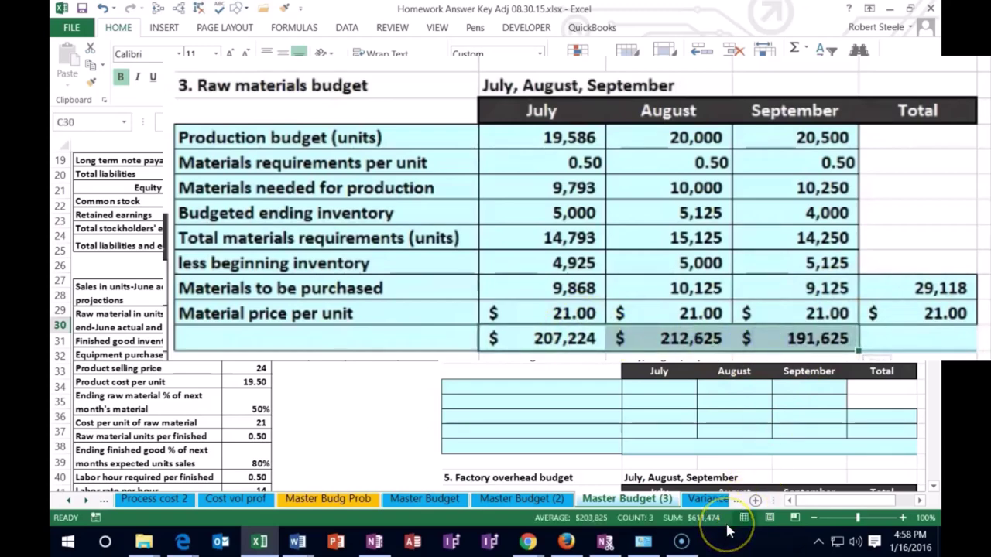
left_click(931, 338)
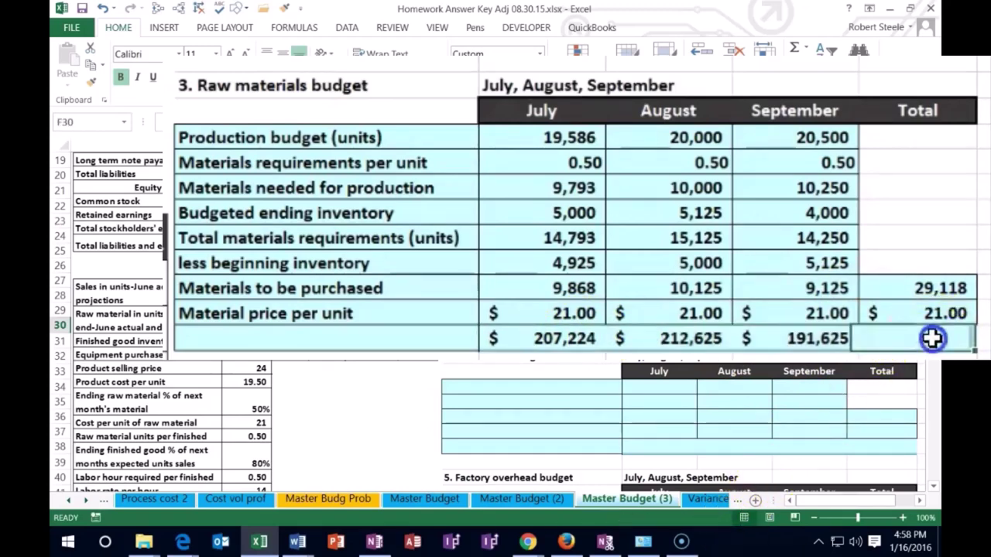
type("=")
key("Up")
key("Up")
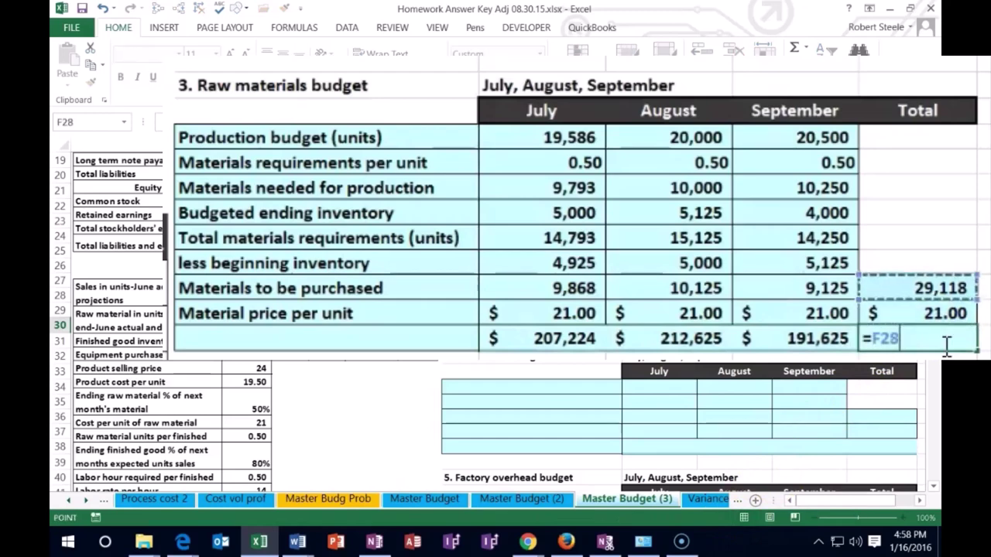
type("*")
key("Up")
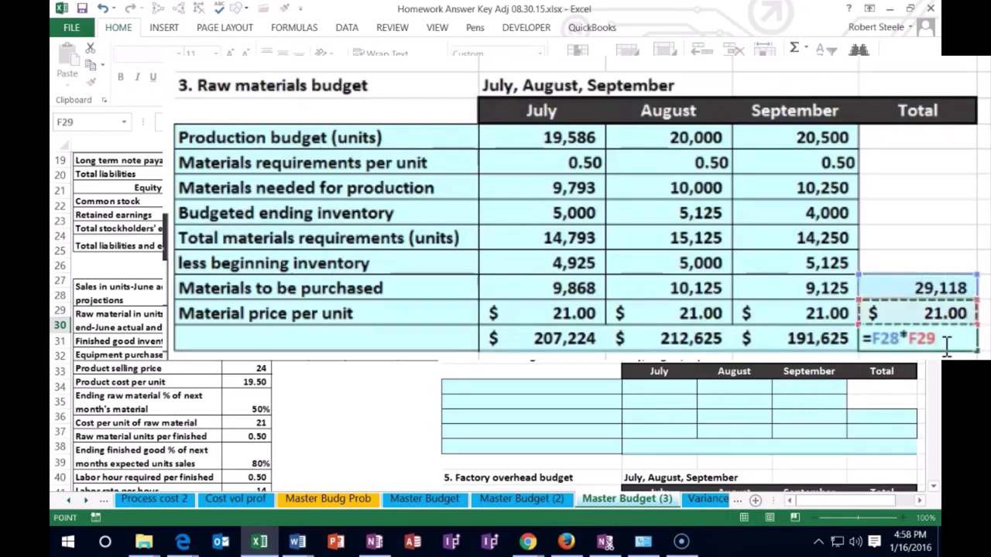
key("Return")
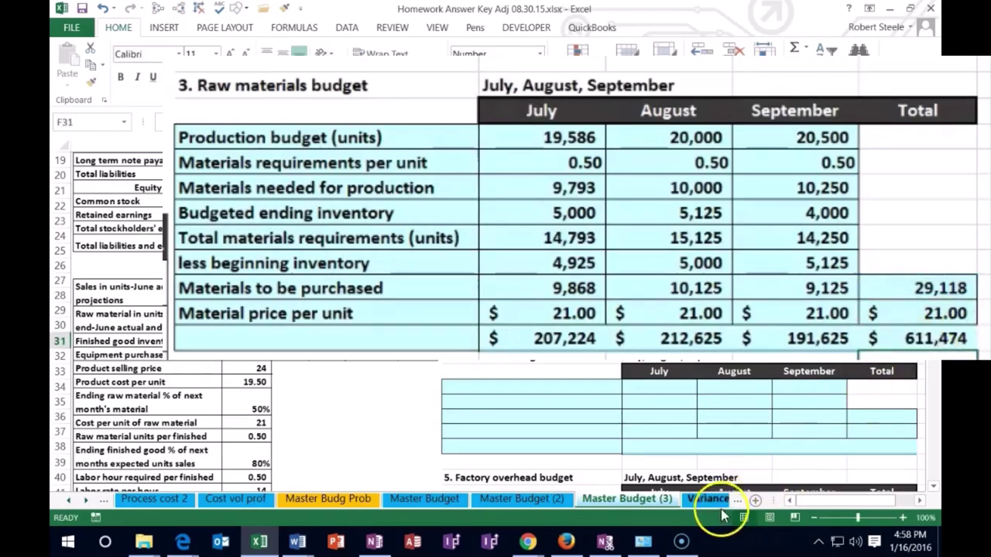
left_click_drag(764, 336, 524, 337)
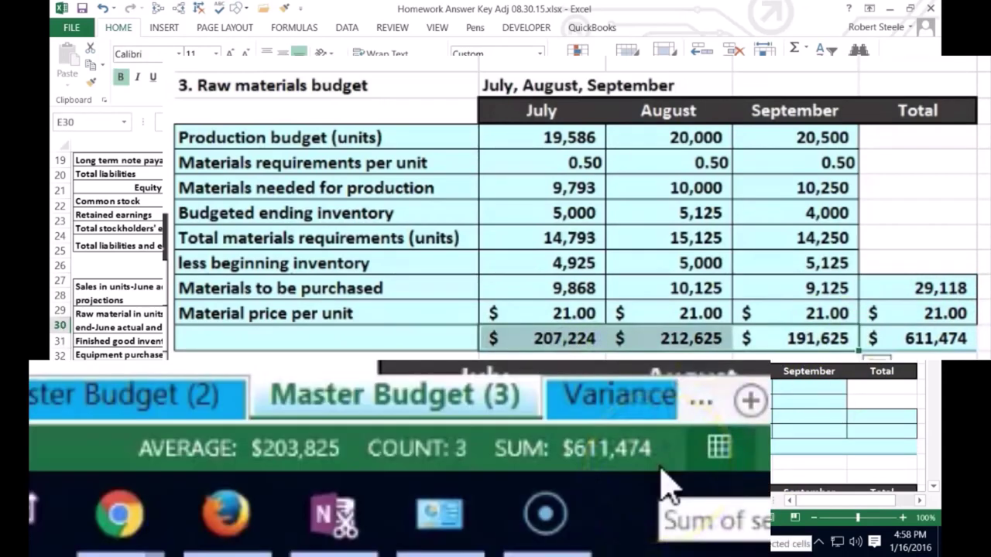
Step: Label row 30 of the raw materials budget in B30 as "Total cost of direct material purchases"
left_click(363, 338)
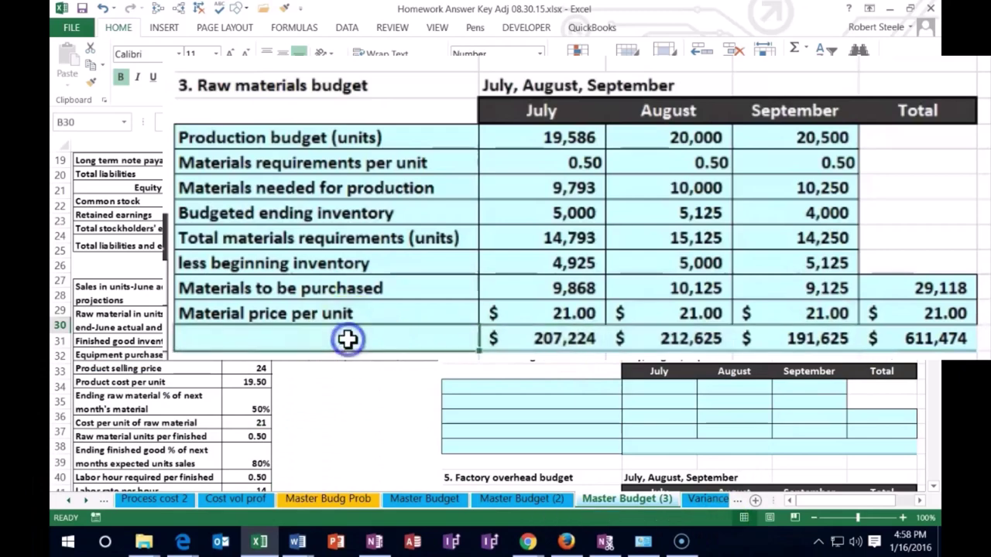
type("To")
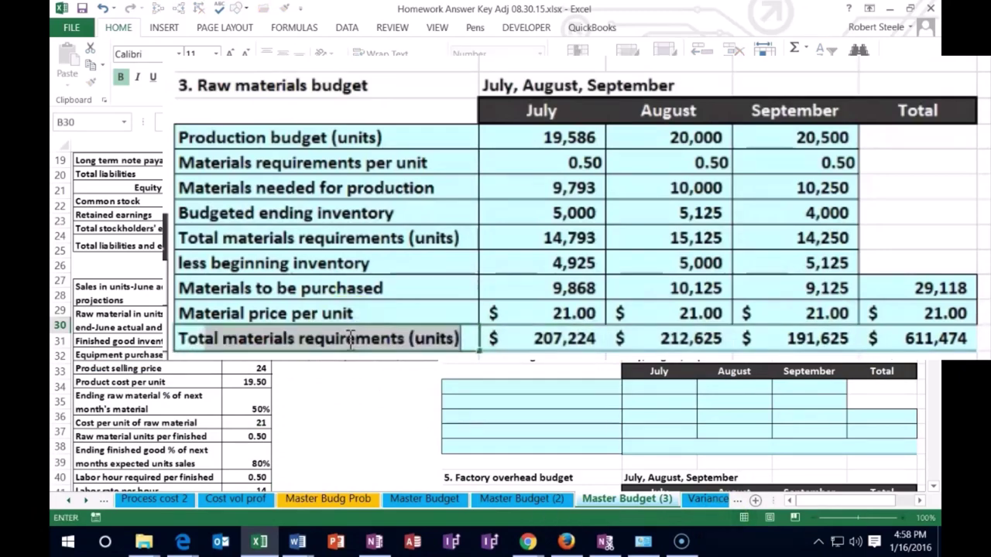
type("tal c")
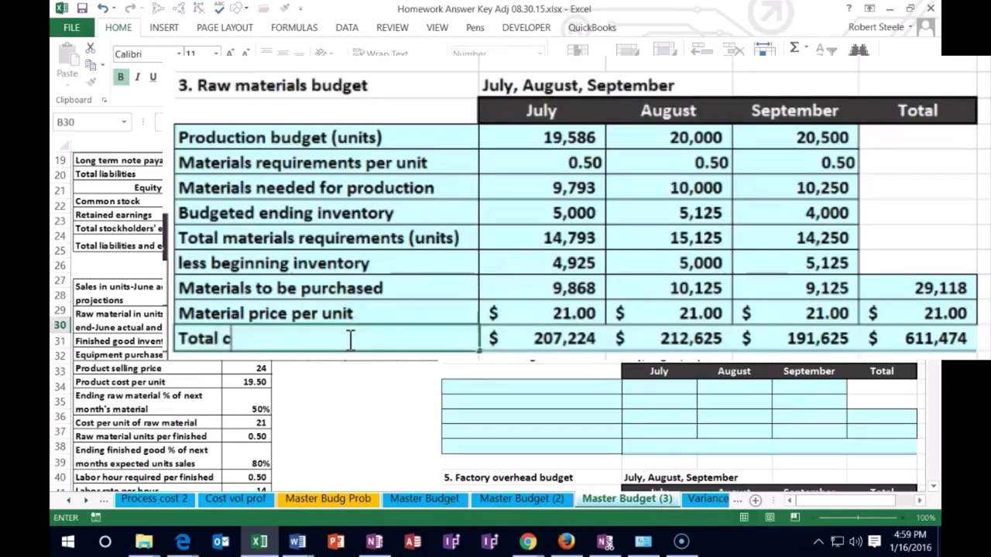
type("ost of direc")
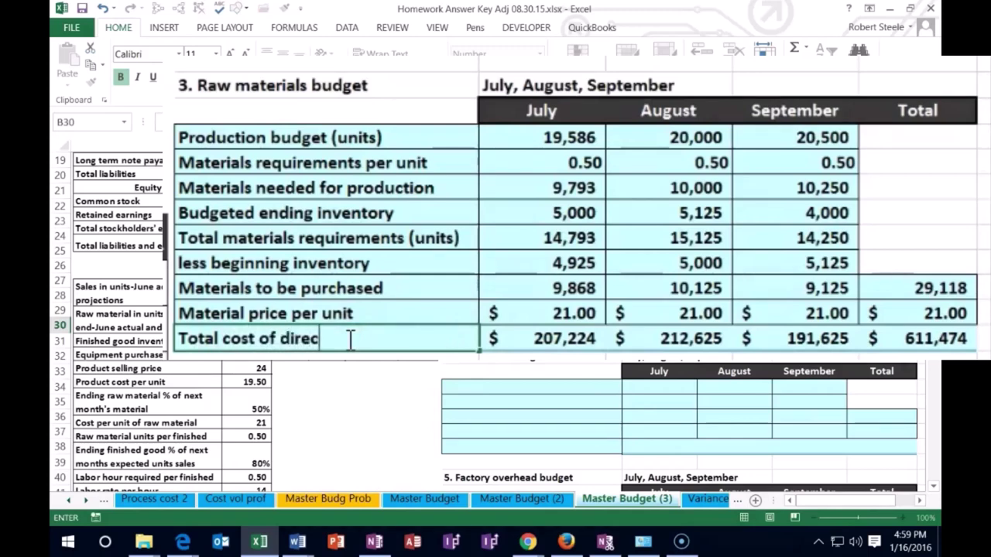
type("t material purchases")
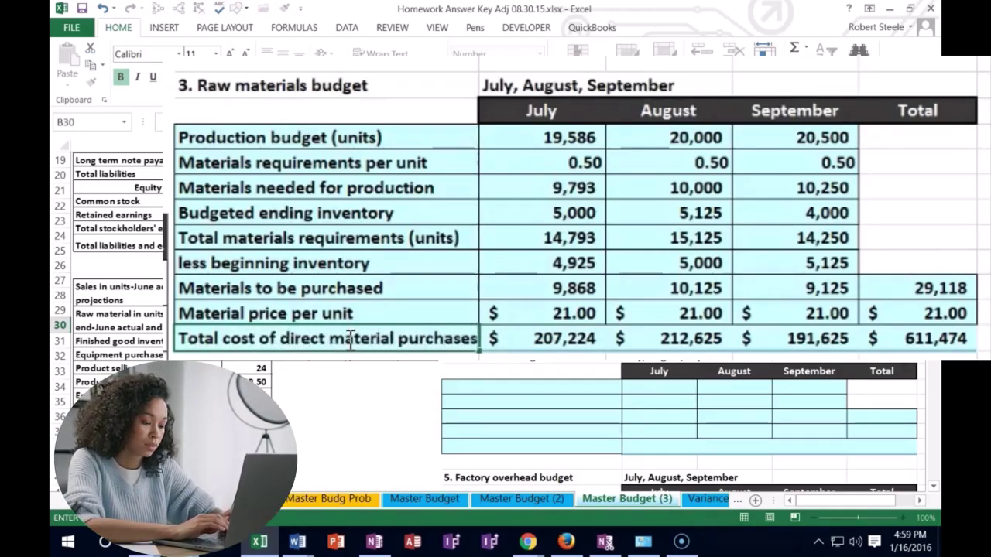
key("Return")
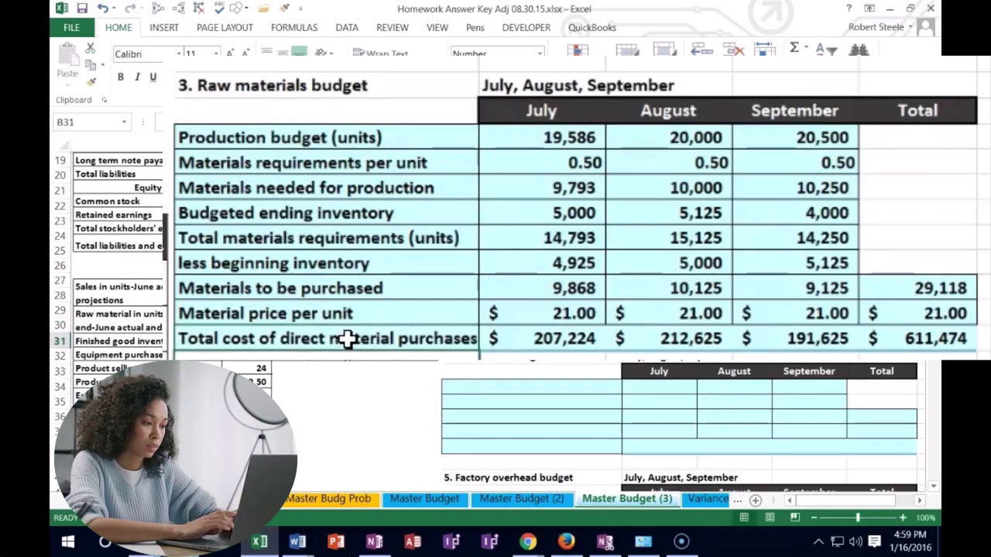
Step: Review July's raw materials budget formulas cell by cell from materials needed in C24 to total purchase cost in C30
left_click(515, 194)
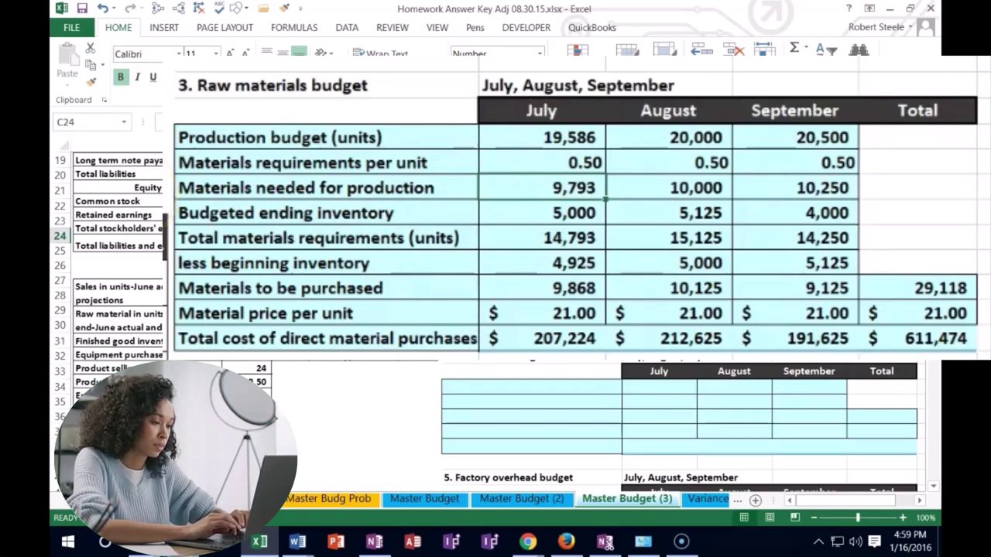
left_click(542, 213)
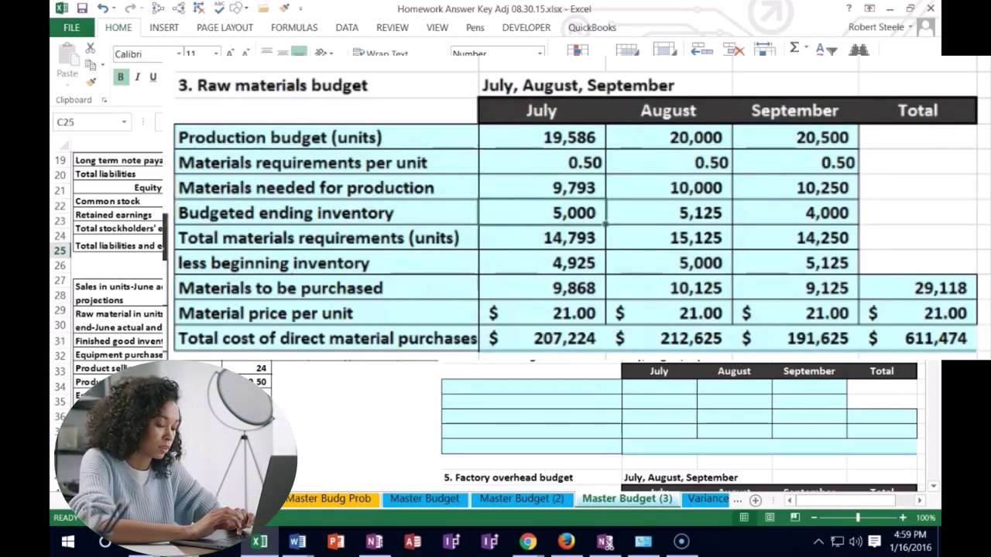
key("Down")
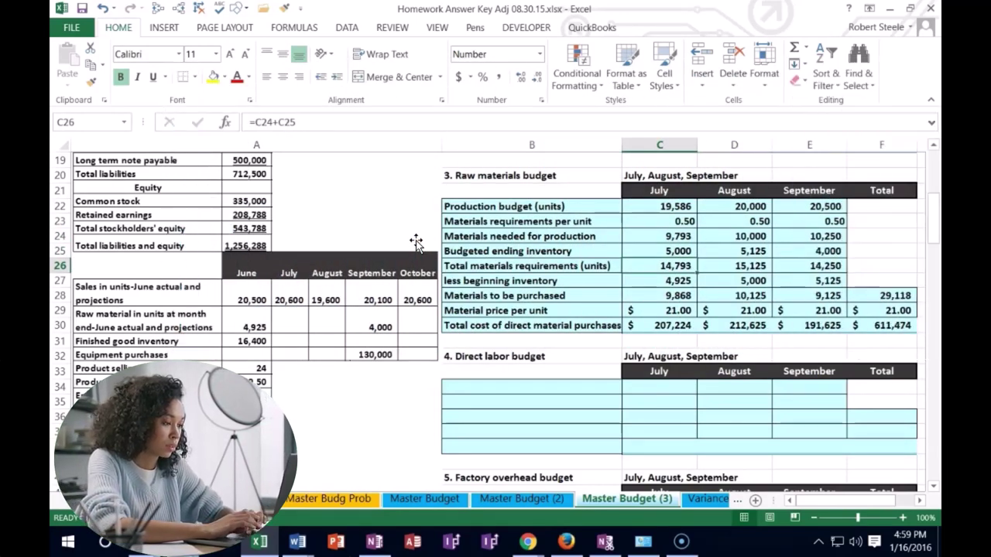
key("Down")
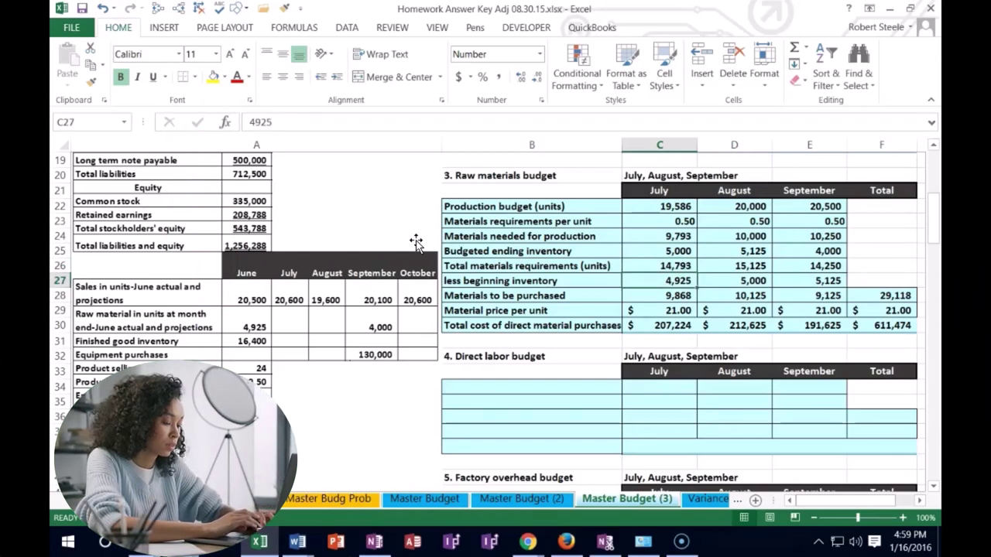
key("Down")
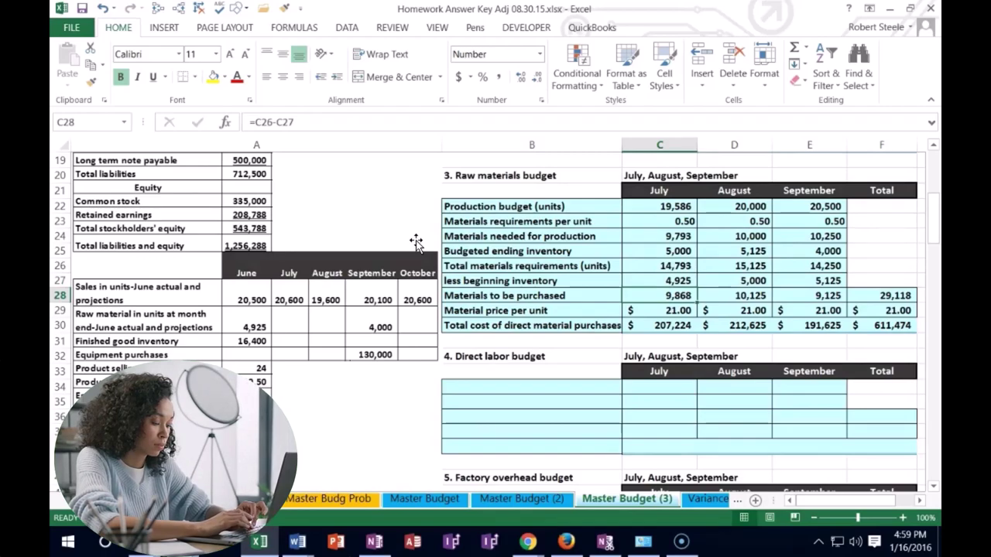
key("Down")
key("Down")
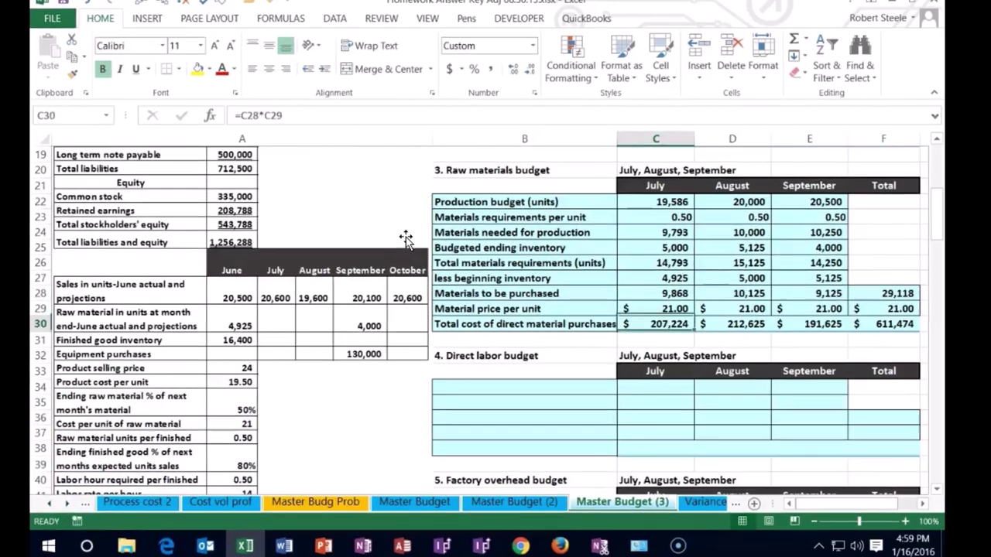